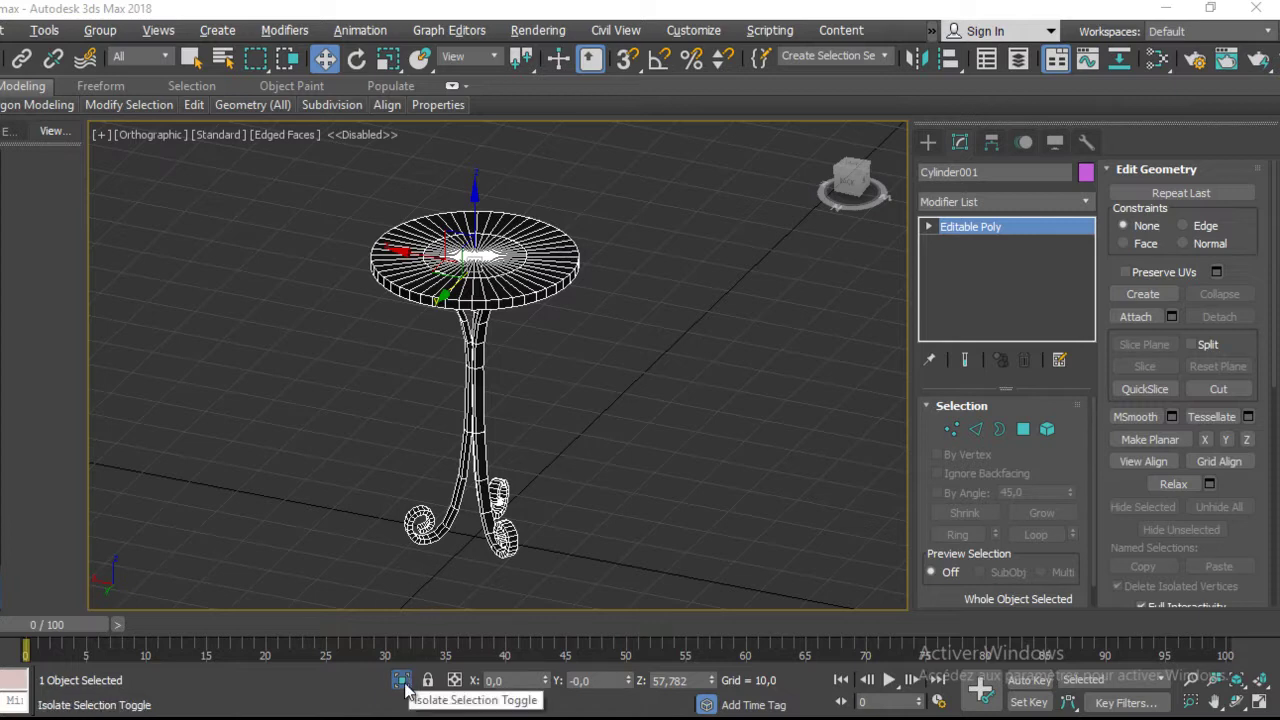
Step: Select Plane001 with its Cloth modifier and orbit to a near top-down view of the table
click(443, 251)
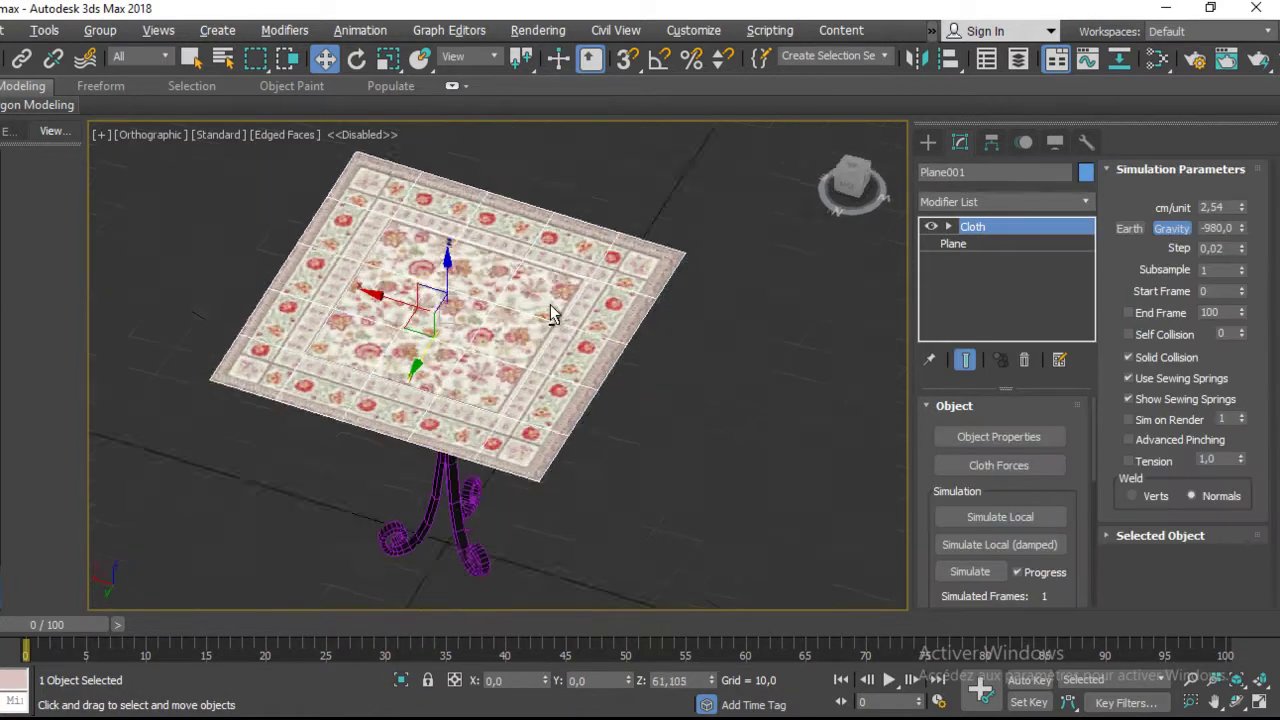
alt+middle_drag(551, 314, 598, 310)
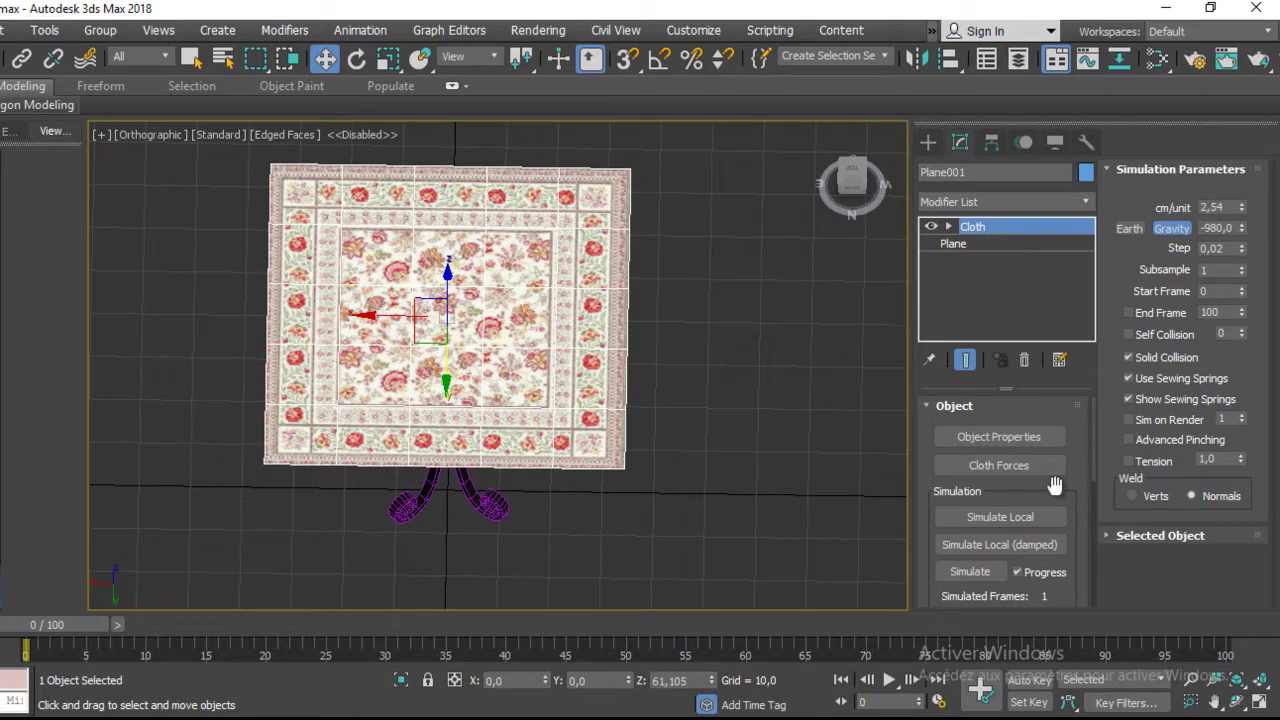
Step: In Cloth Object Properties, set Plane001 as Cloth, try the Silk preset, then choose Default
click(1035, 445)
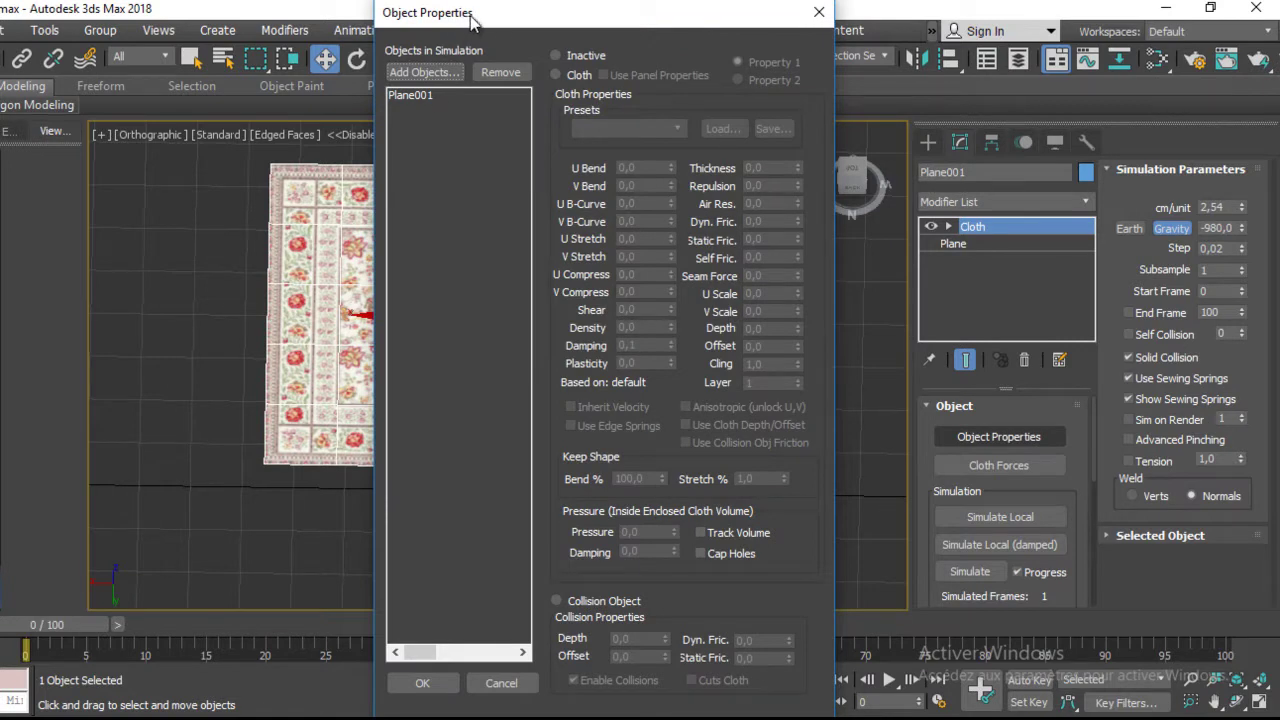
click(435, 96)
drag(521, 20, 616, 25)
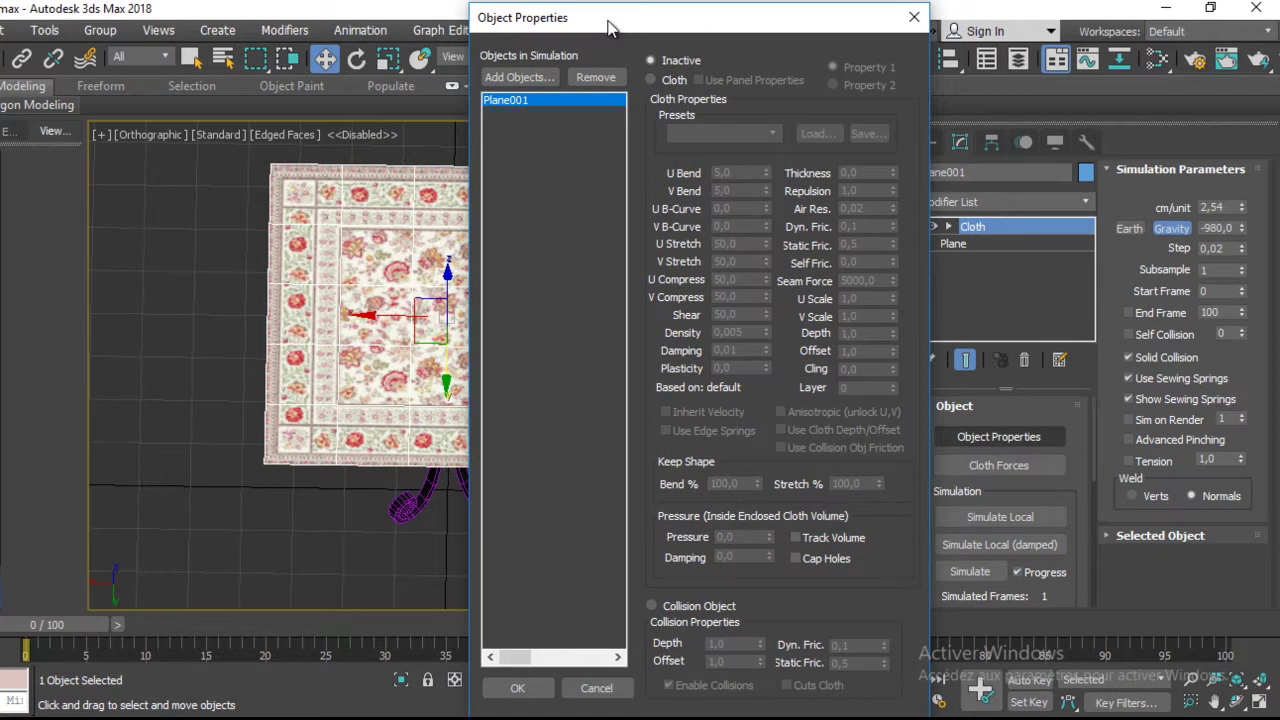
click(657, 80)
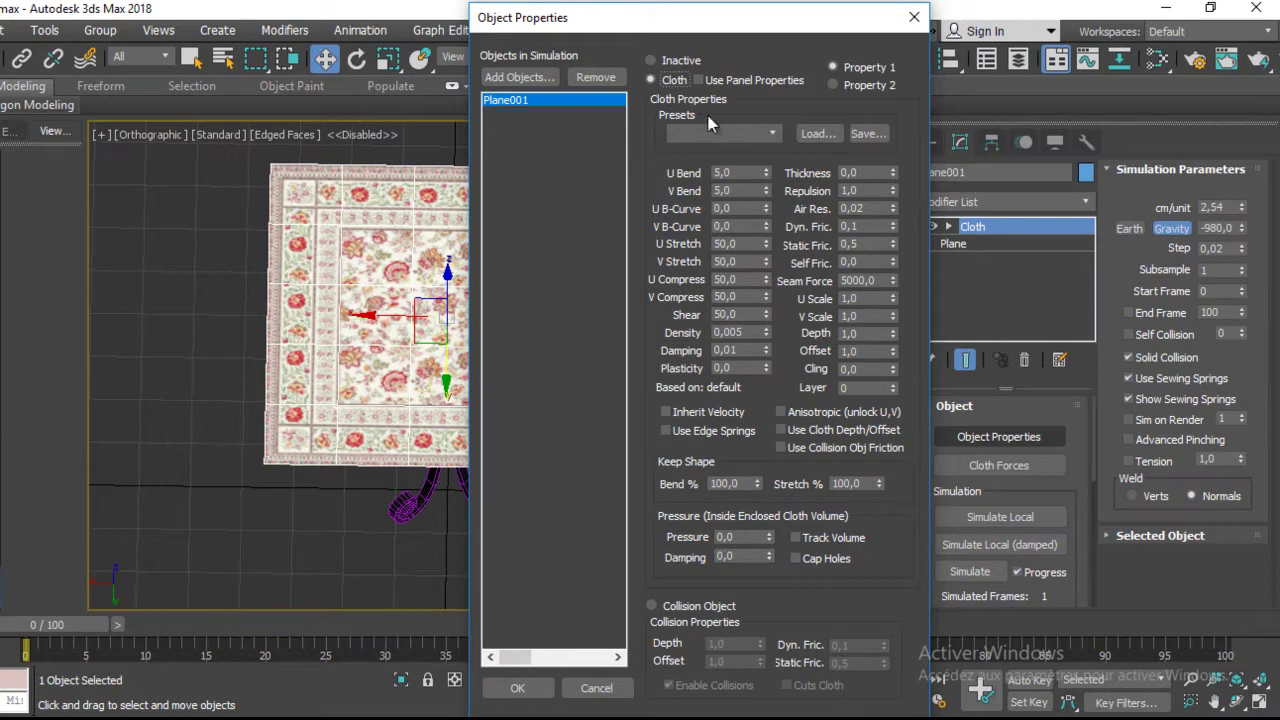
click(771, 133)
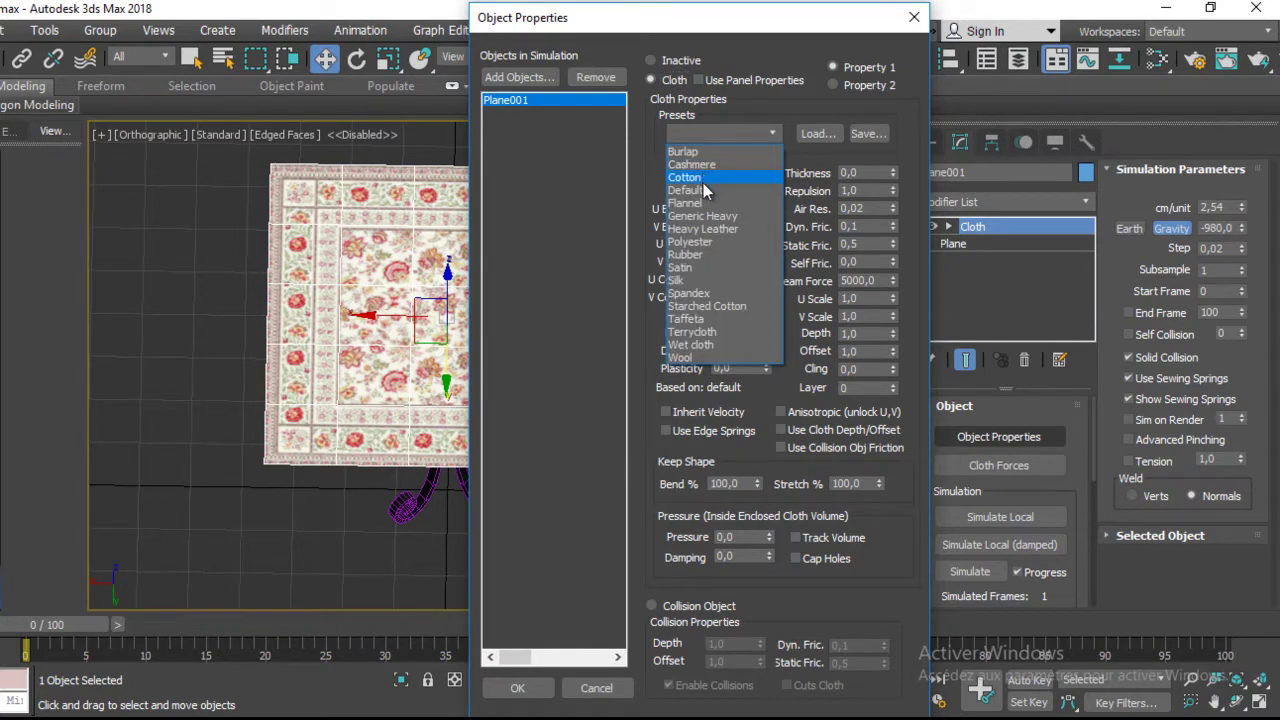
click(704, 282)
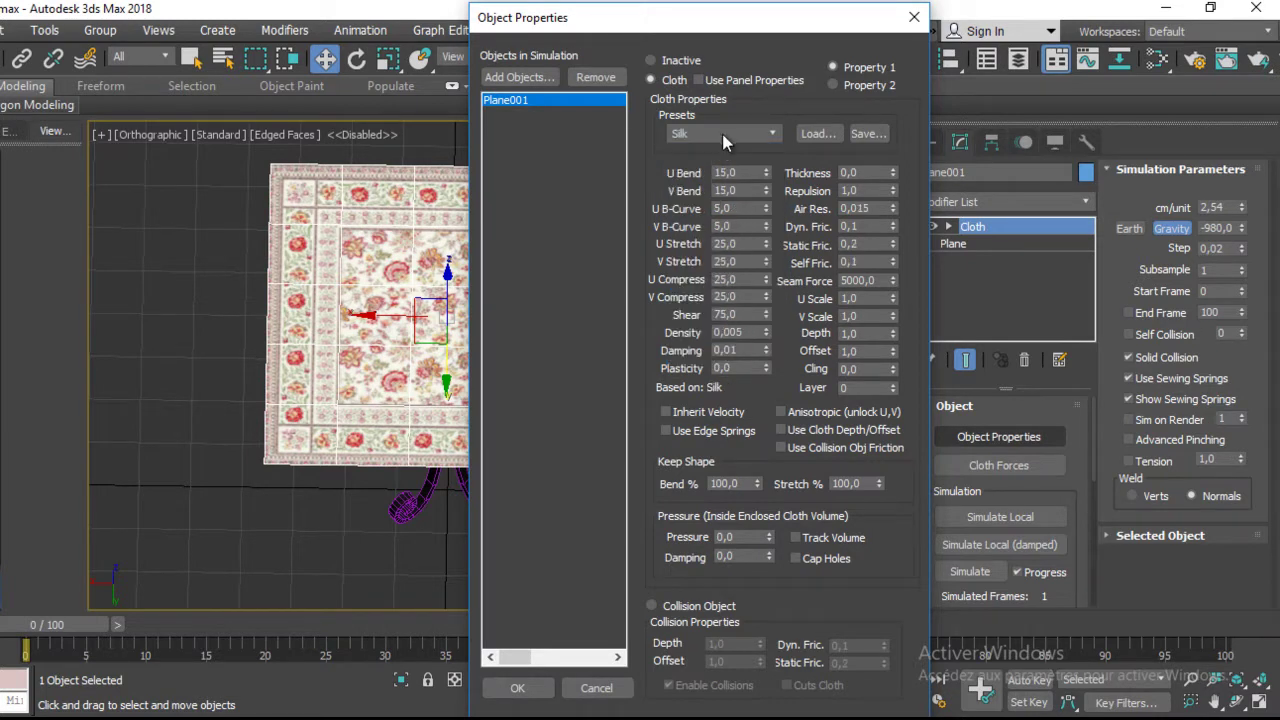
click(772, 134)
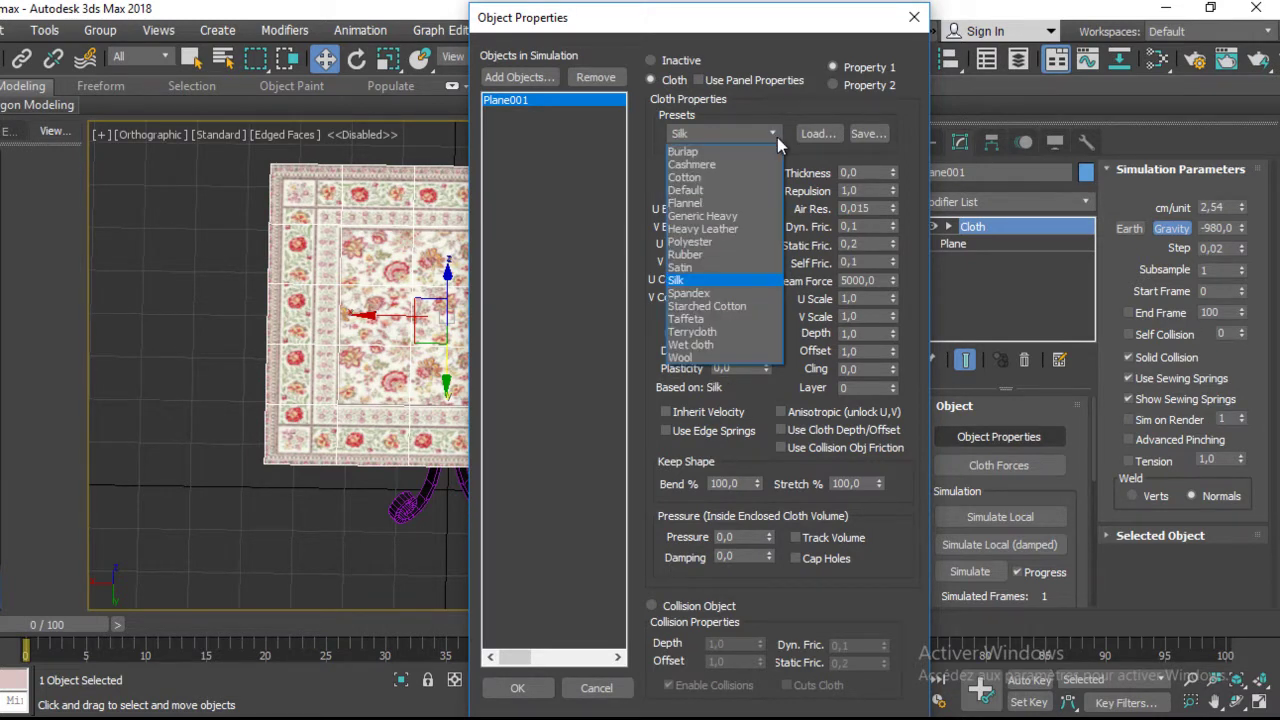
click(699, 195)
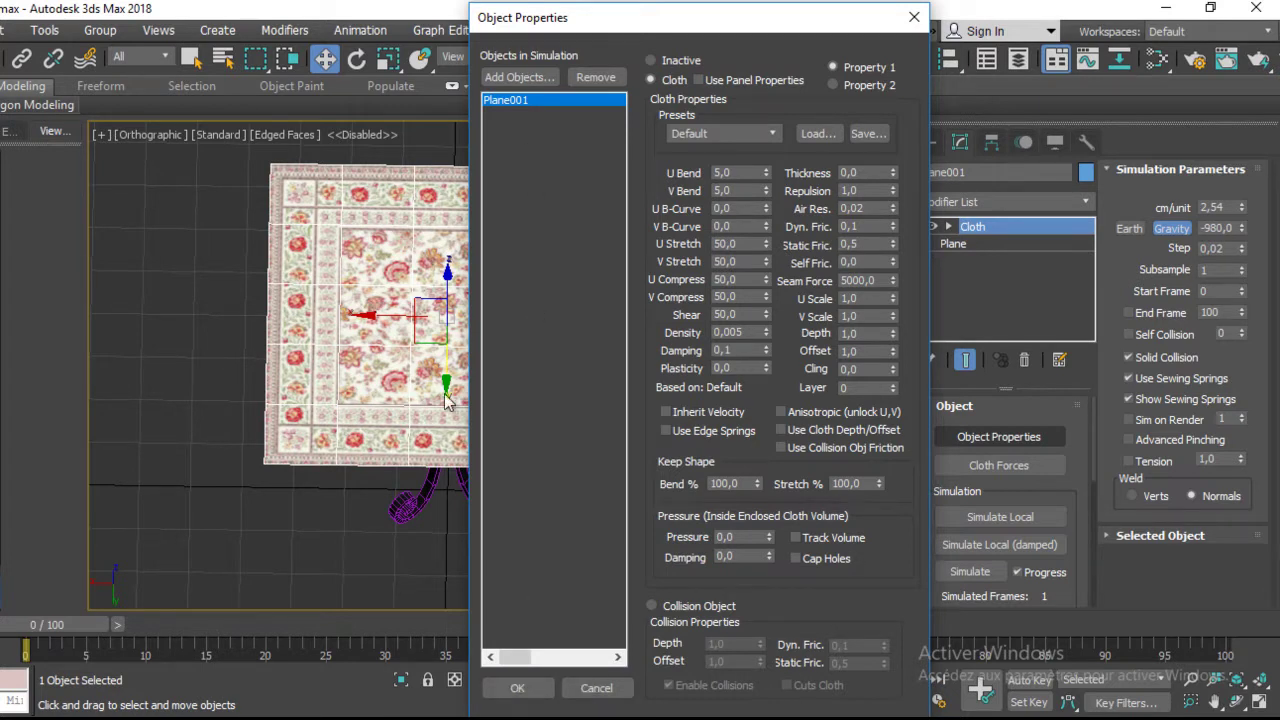
Step: Add Cylinder001 to the simulation as a Collision Object and confirm with OK
click(517, 78)
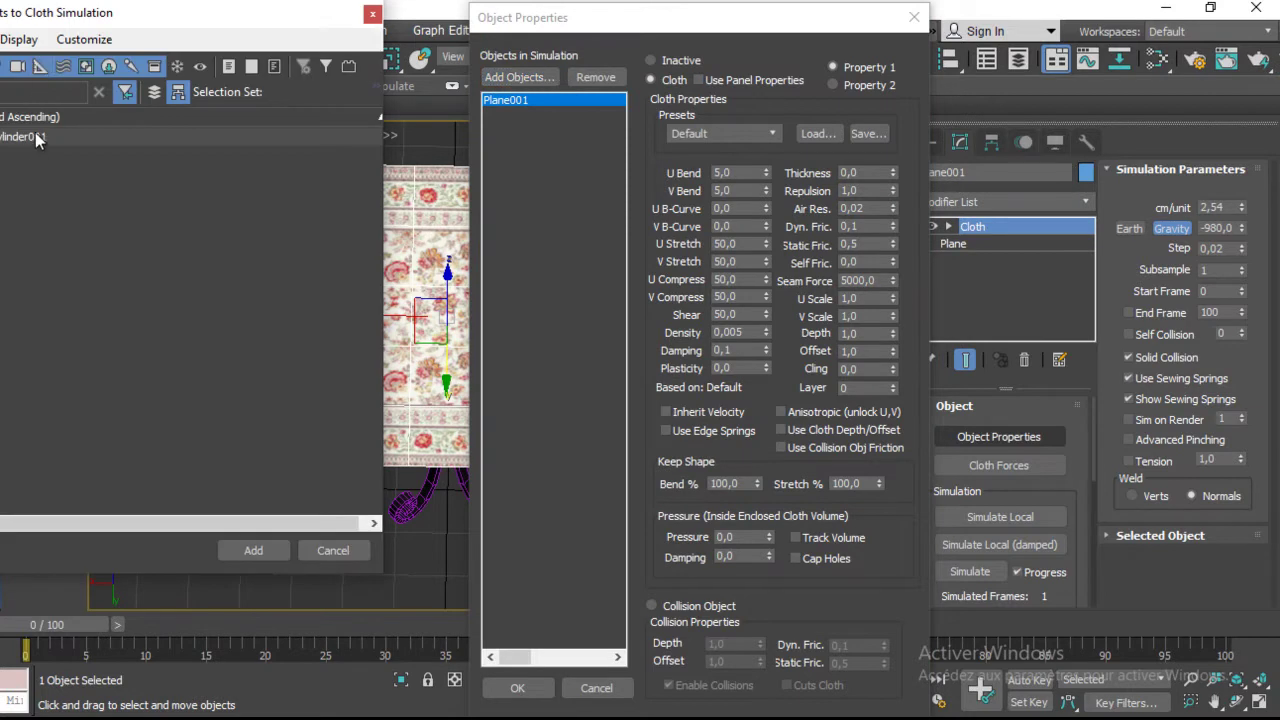
click(34, 138)
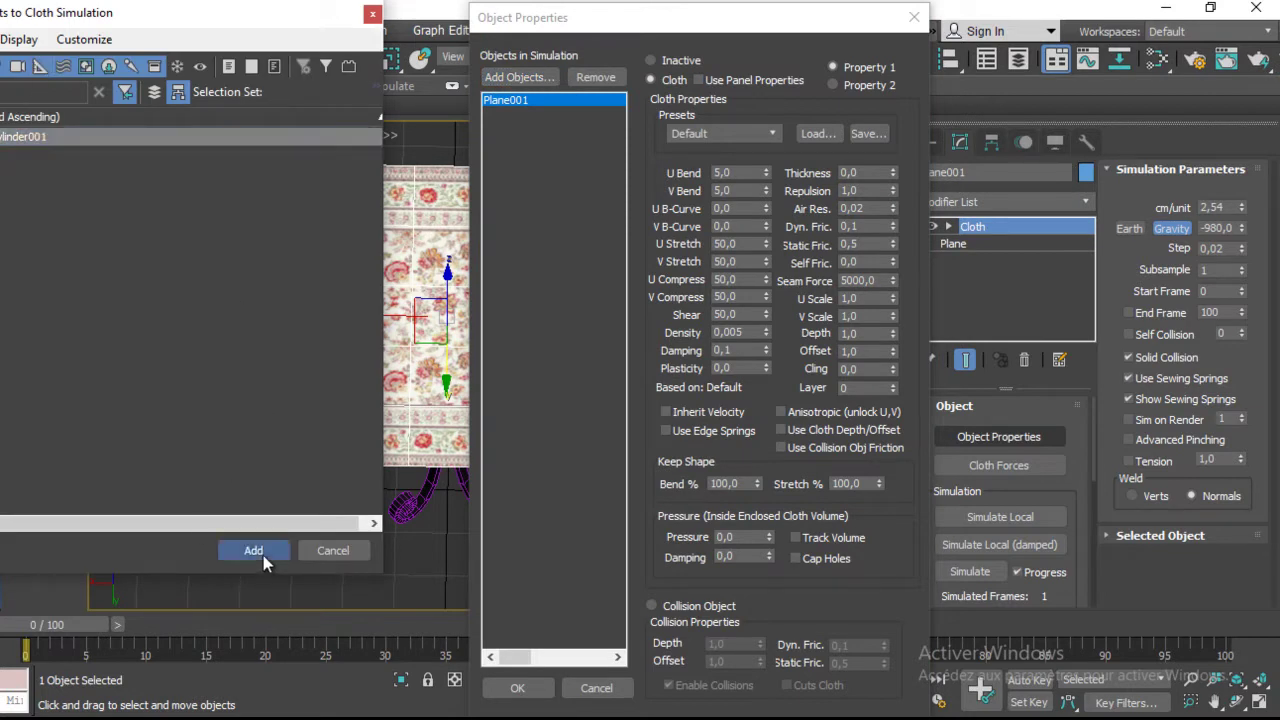
click(258, 553)
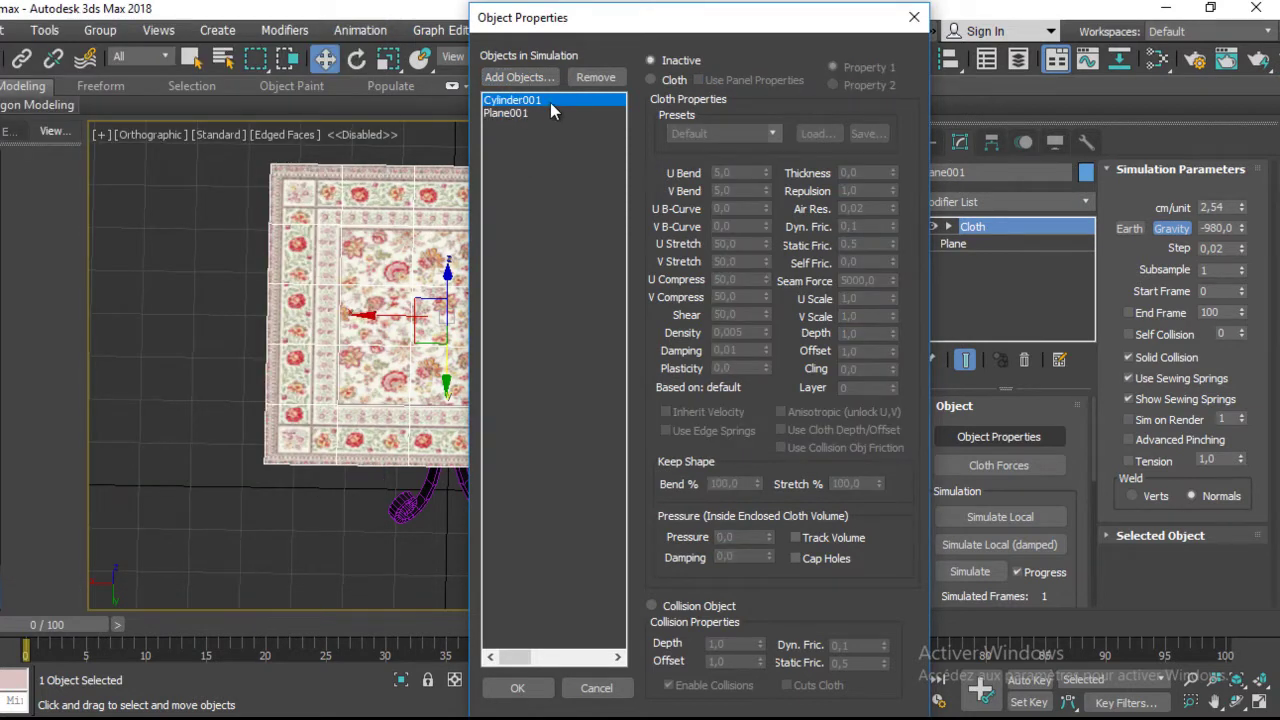
click(655, 607)
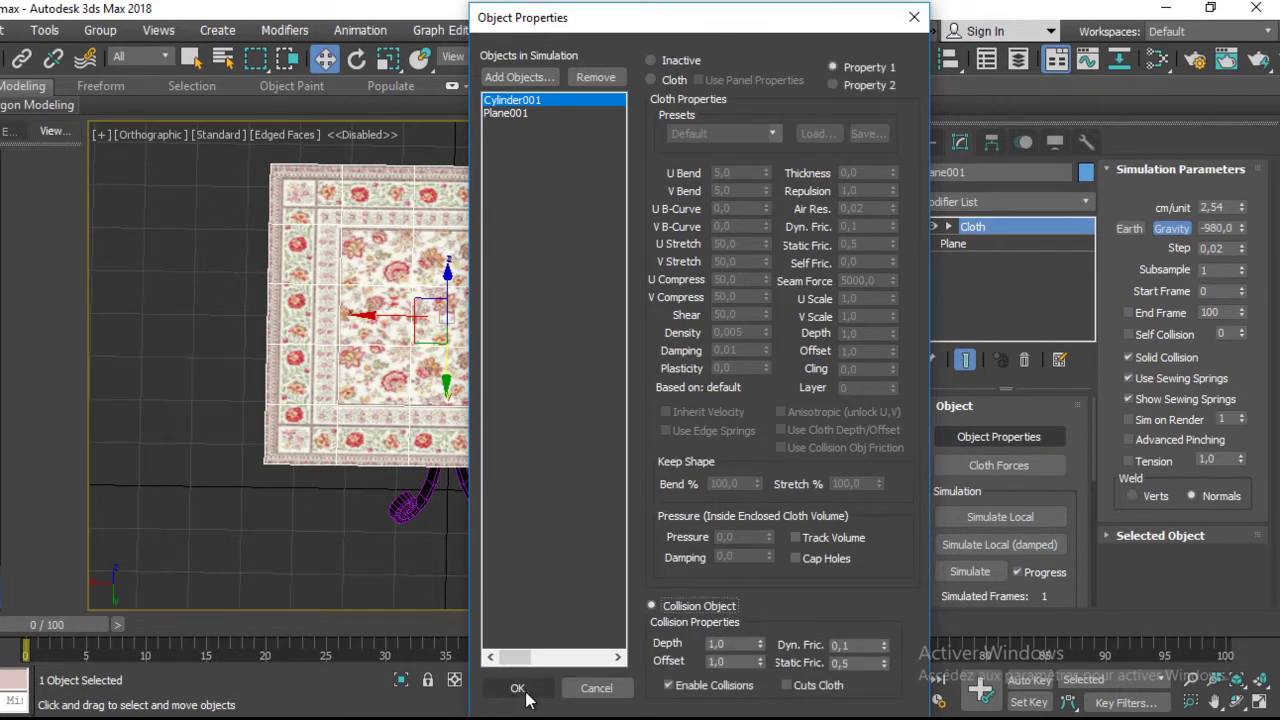
click(517, 688)
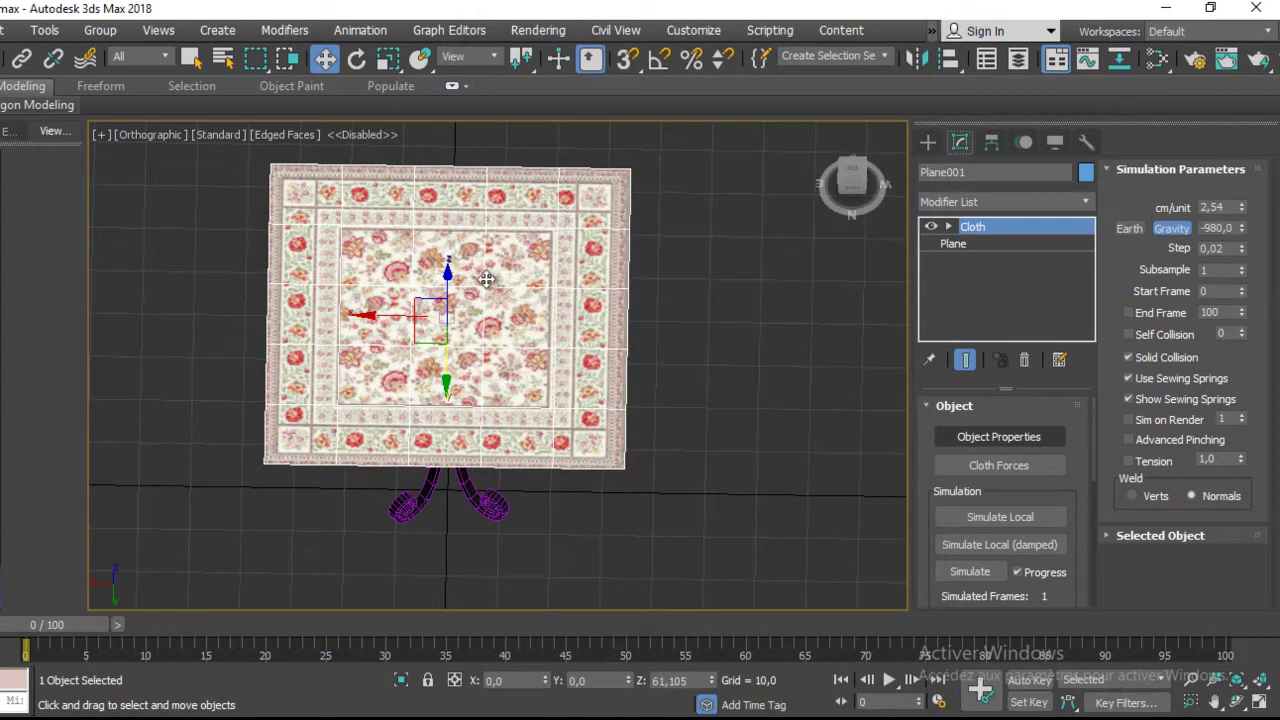
Step: Run a trial local cloth simulation over the table and stop it partway
mouse_move(621, 351)
alt+middle_down()
mouse_move(560, 288)
mouse_move(589, 280)
mouse_move(567, 365)
mouse_move(594, 256)
mouse_move(597, 277)
alt+middle_up()
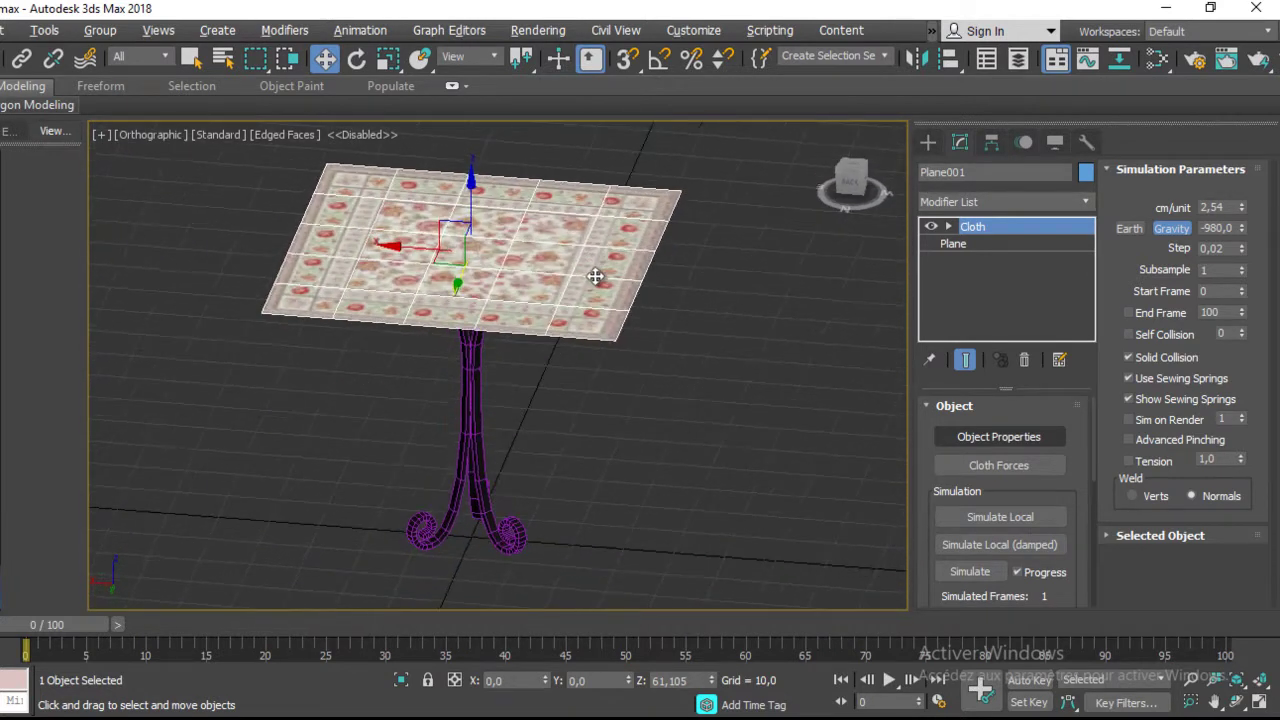
click(1039, 526)
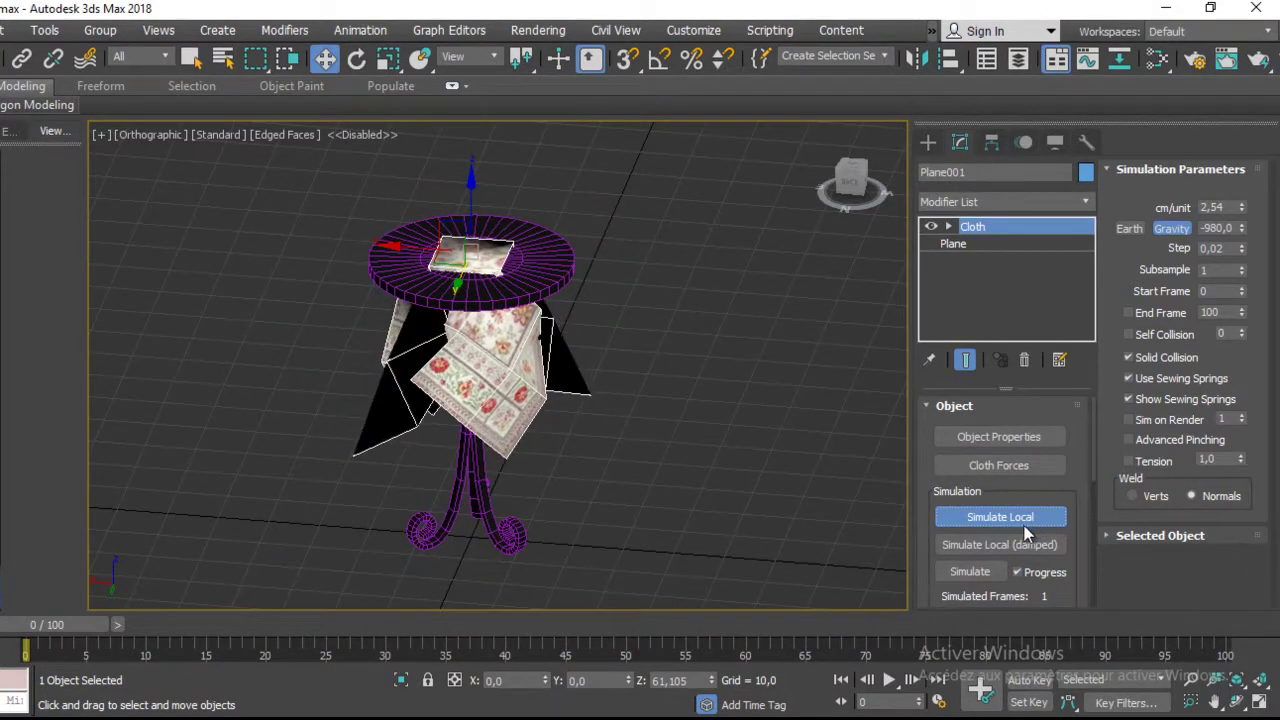
click(1015, 519)
scroll(454, 230, up, 2)
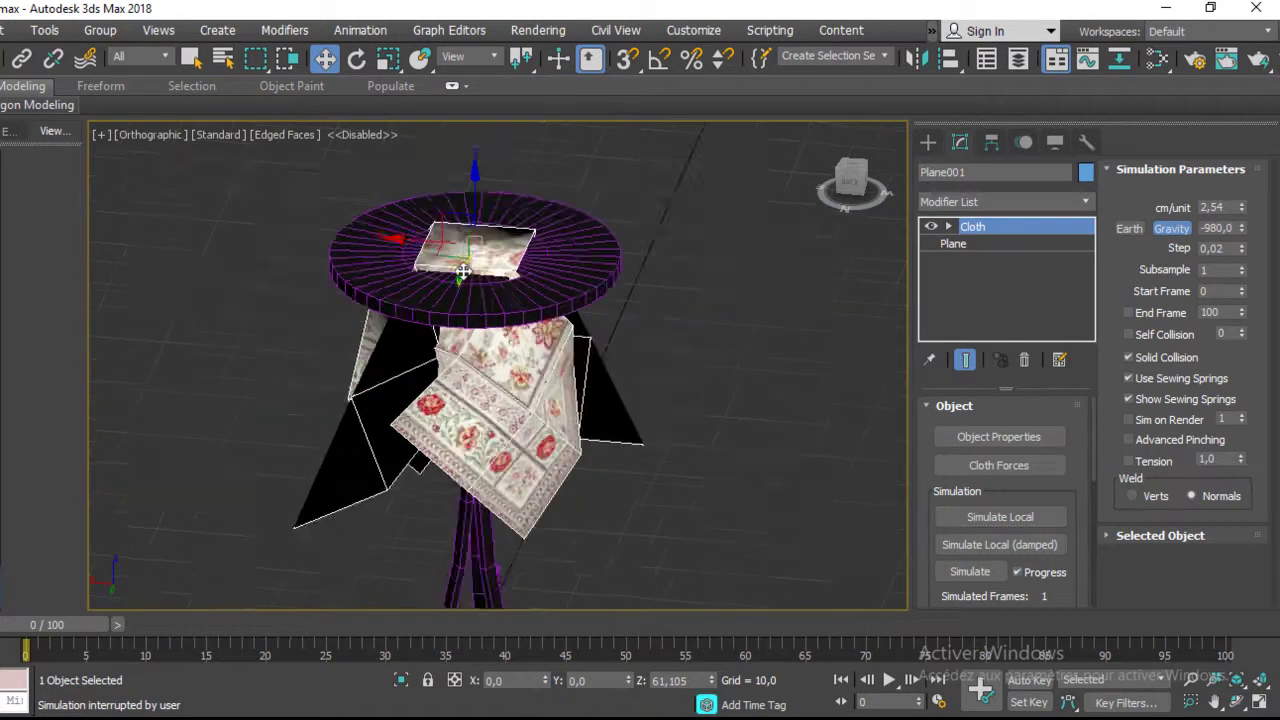
scroll(454, 228, up, 2)
scroll(454, 227, up, 2)
alt+middle_drag(454, 227, 637, 266)
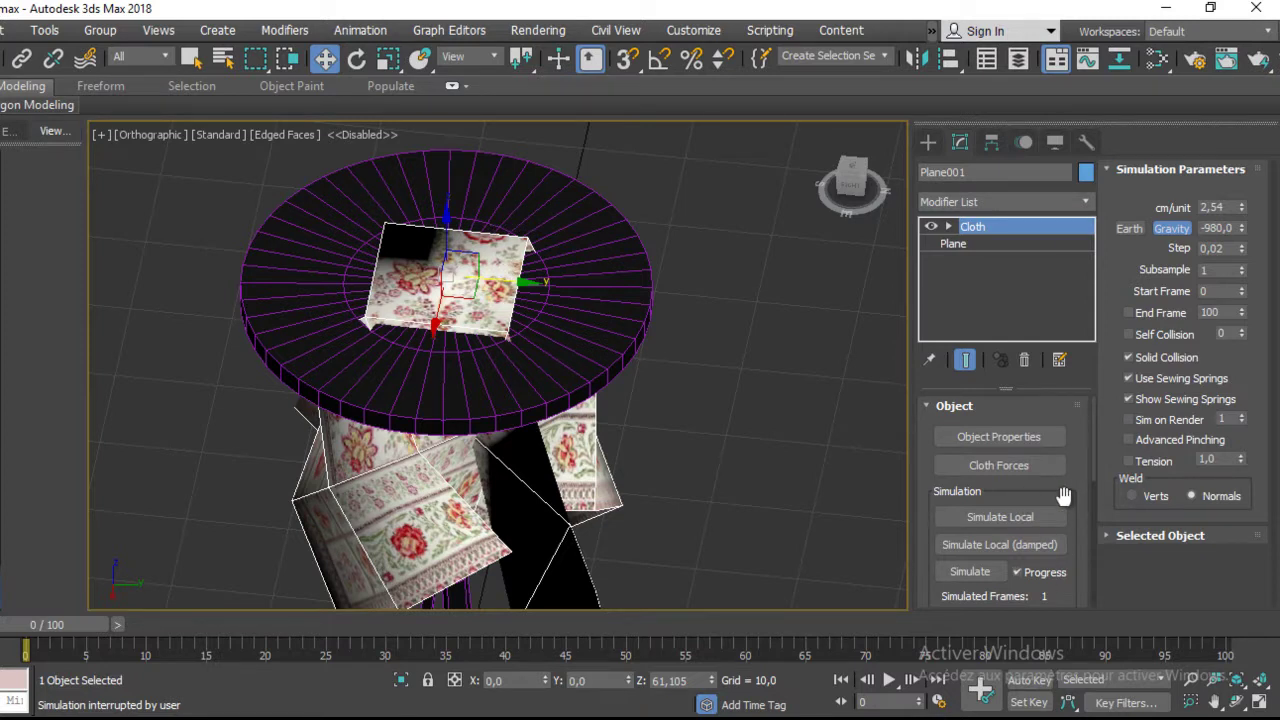
Step: Reset the cloth state so the plane returns flat above the table
scroll(1063, 495, down, 1)
scroll(1068, 498, down, 2)
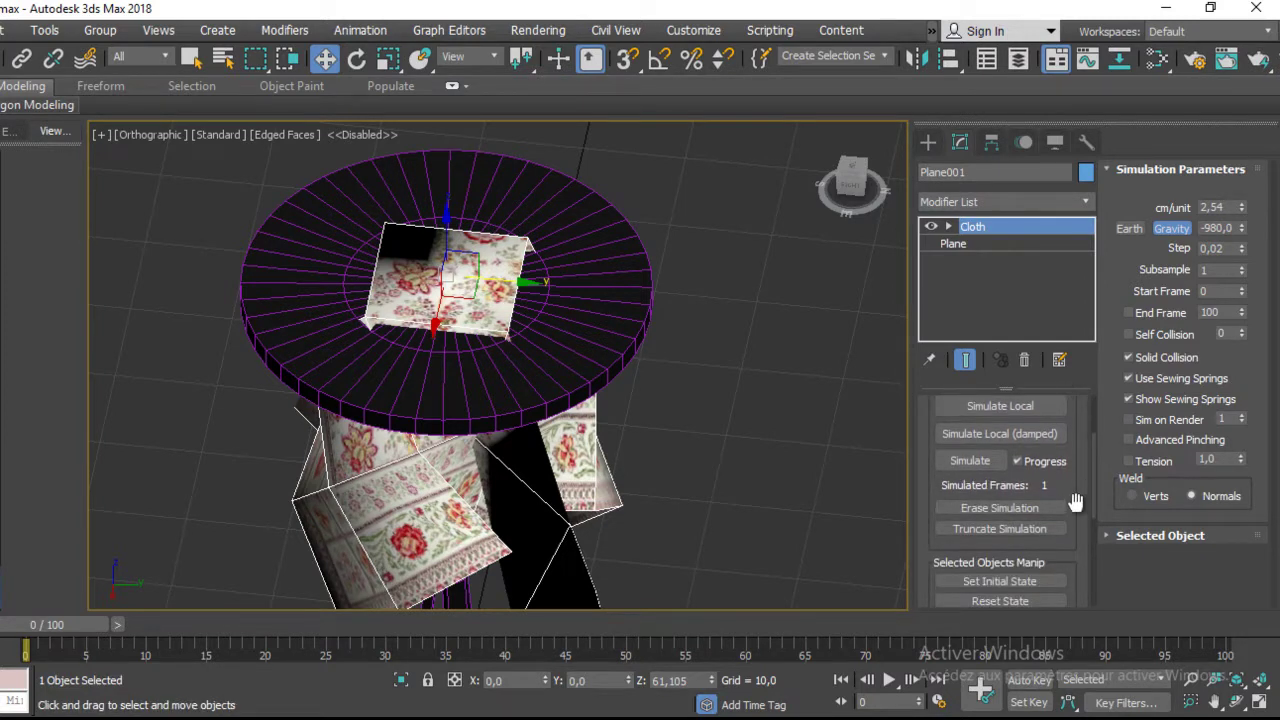
scroll(1075, 502, down, 1)
scroll(1070, 495, down, 1)
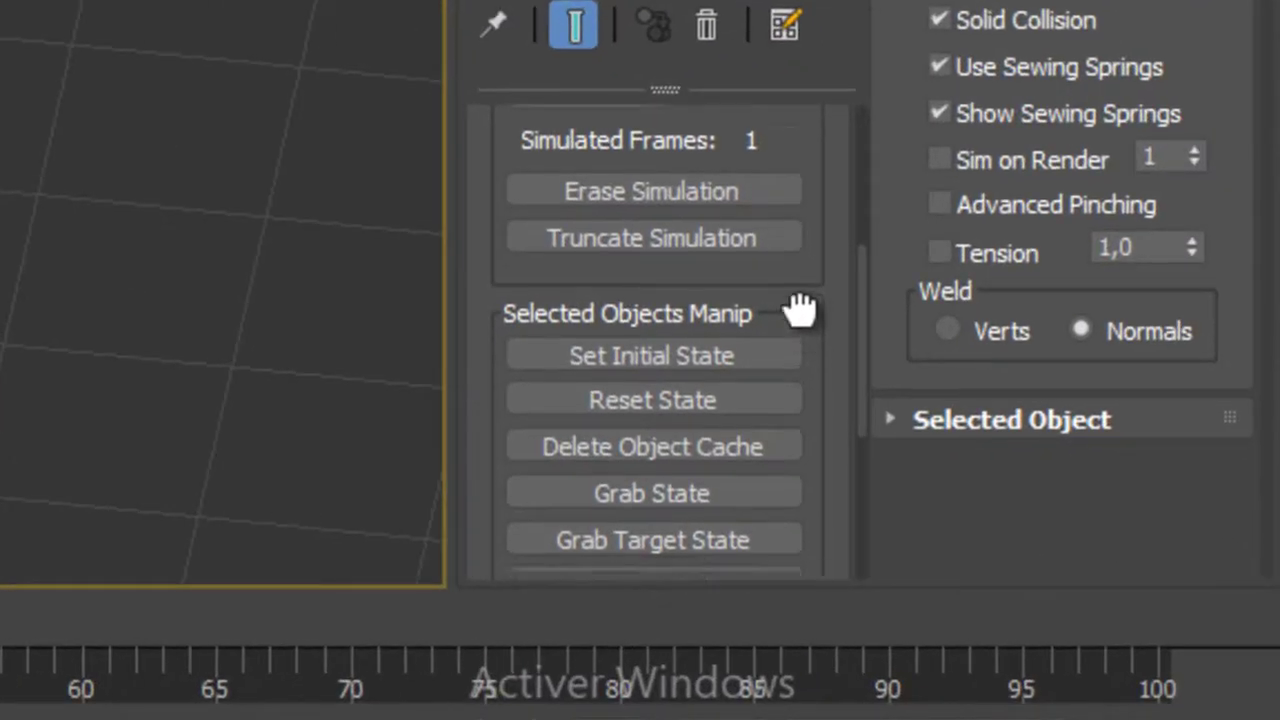
scroll(803, 306, down, 1)
click(686, 366)
click(683, 360)
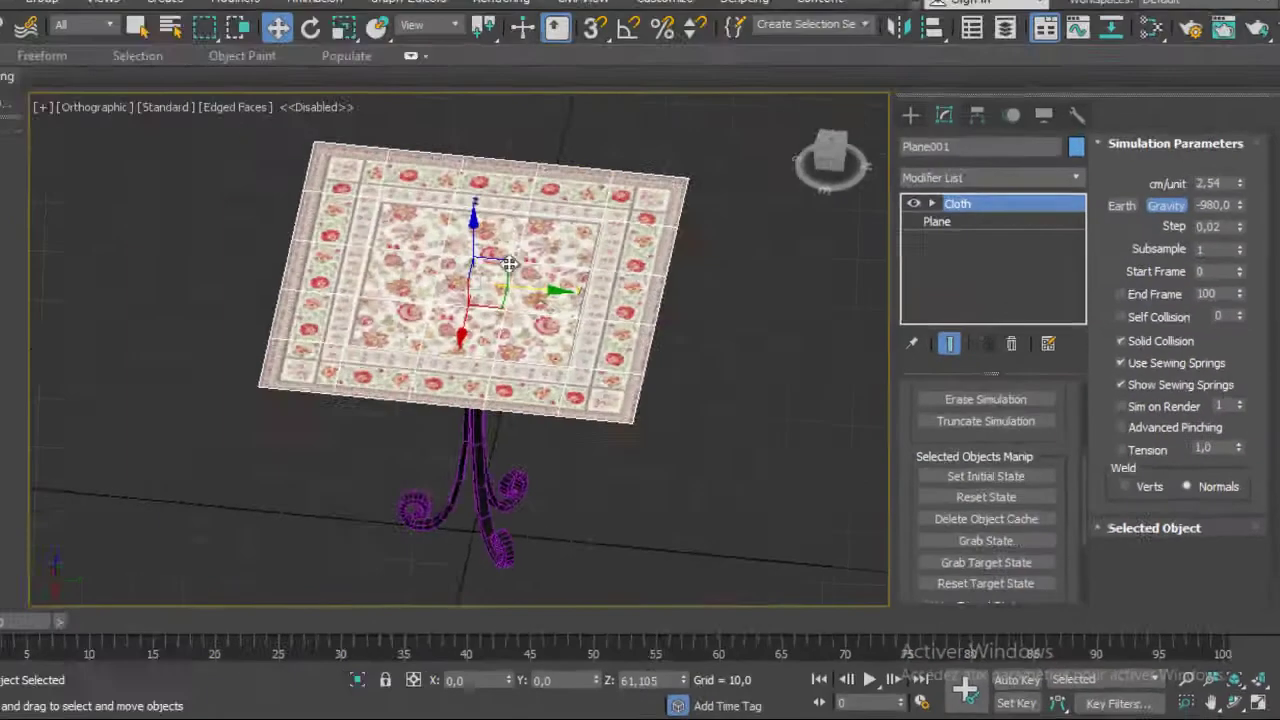
Step: Frame the plane and round tabletop from directly above in wireframe display
alt+middle_drag(509, 263, 715, 282)
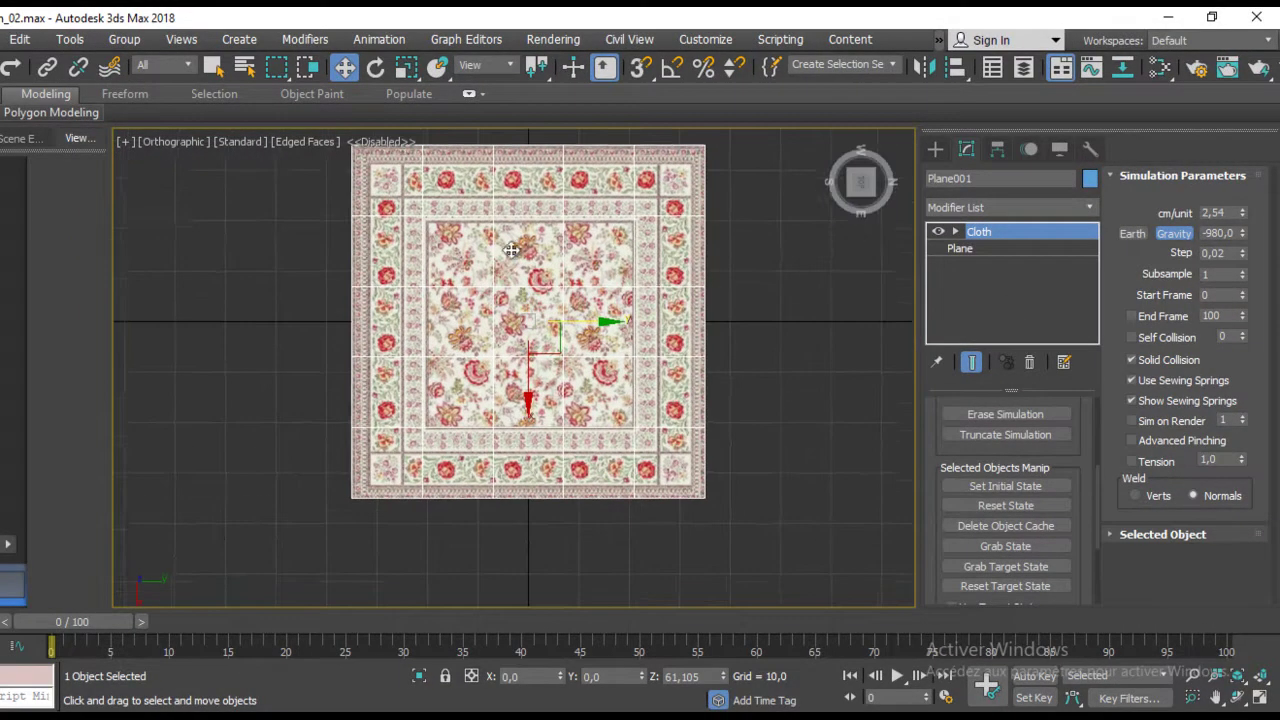
key(F3)
scroll(396, 344, up, 2)
middle_drag(396, 344, 314, 360)
scroll(470, 345, up, 2)
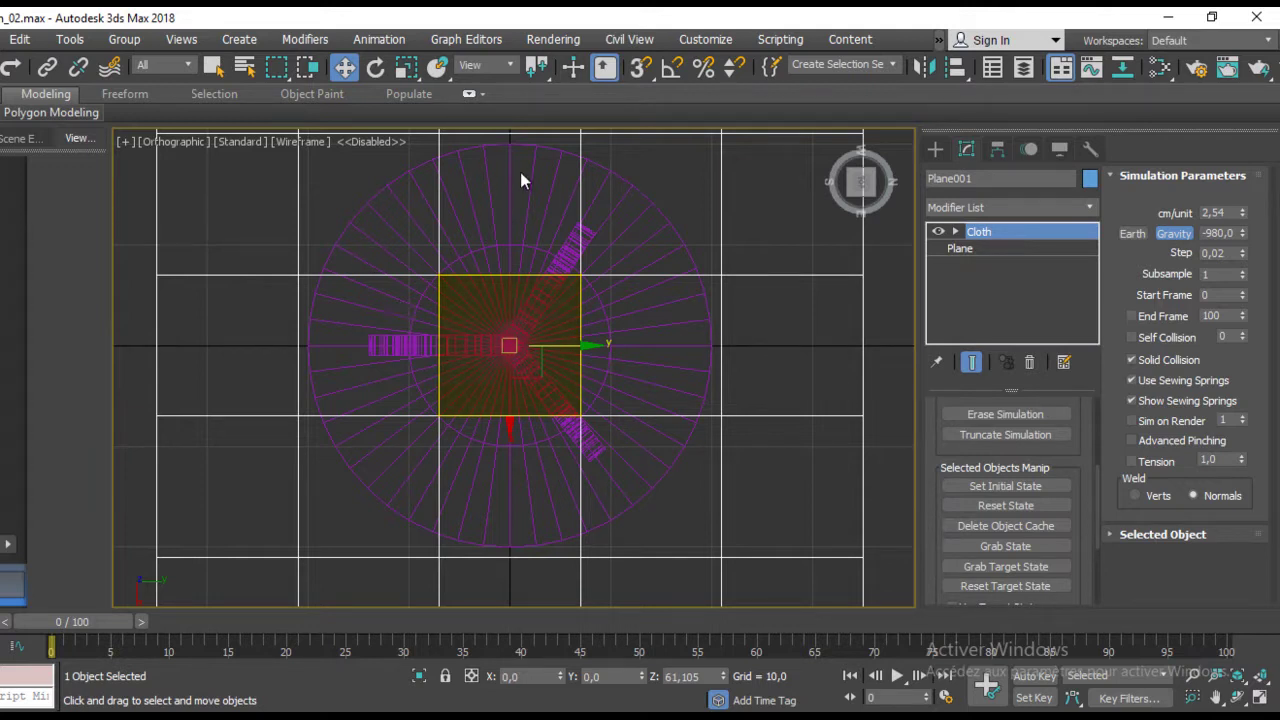
scroll(626, 447, down, 2)
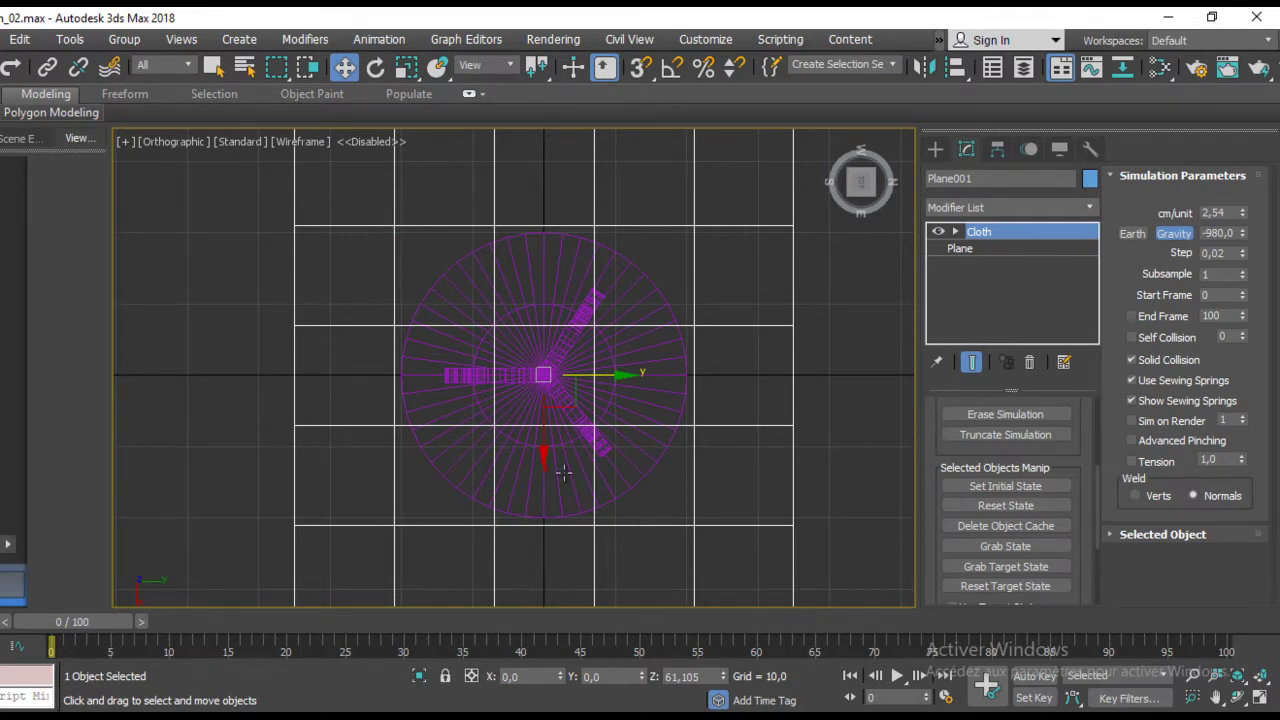
Step: Delete the plane's Cloth modifier and set its Length and Width Segs to 50
click(1029, 363)
scroll(557, 431, down, 3)
scroll(584, 397, down, 1)
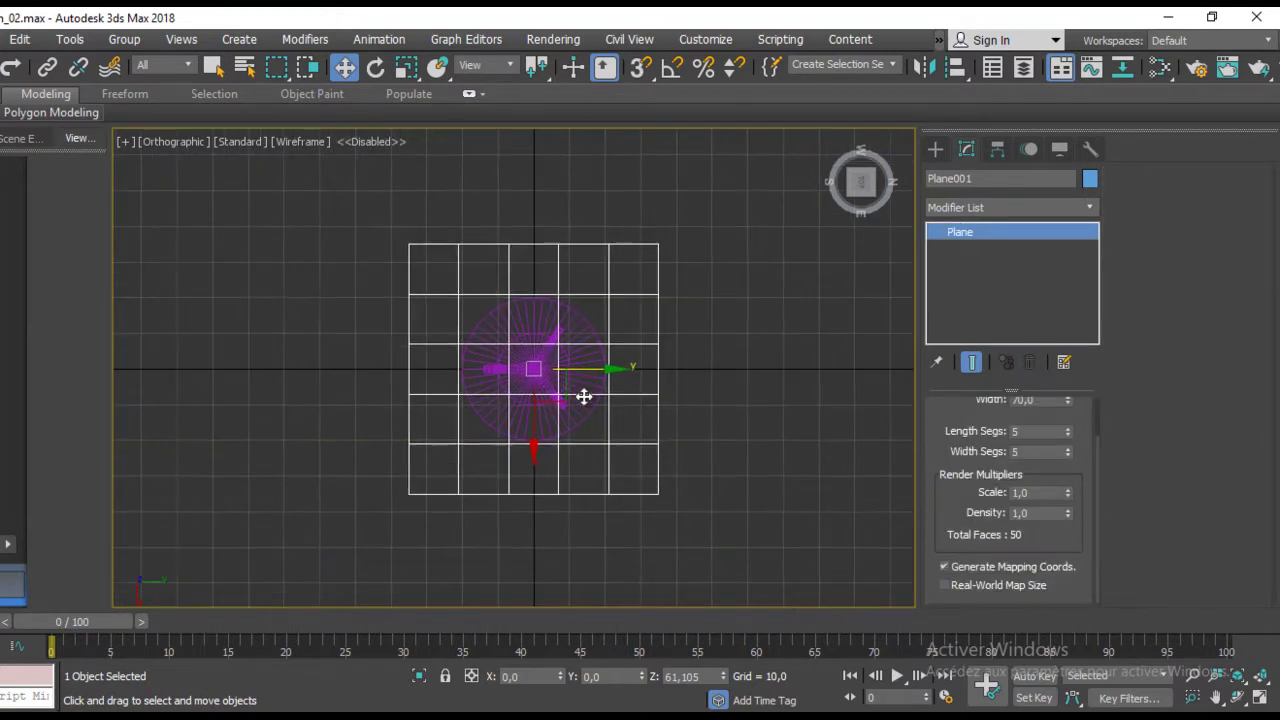
double_click(1036, 431)
text(50)
key(Tab)
text(50)
key(Return)
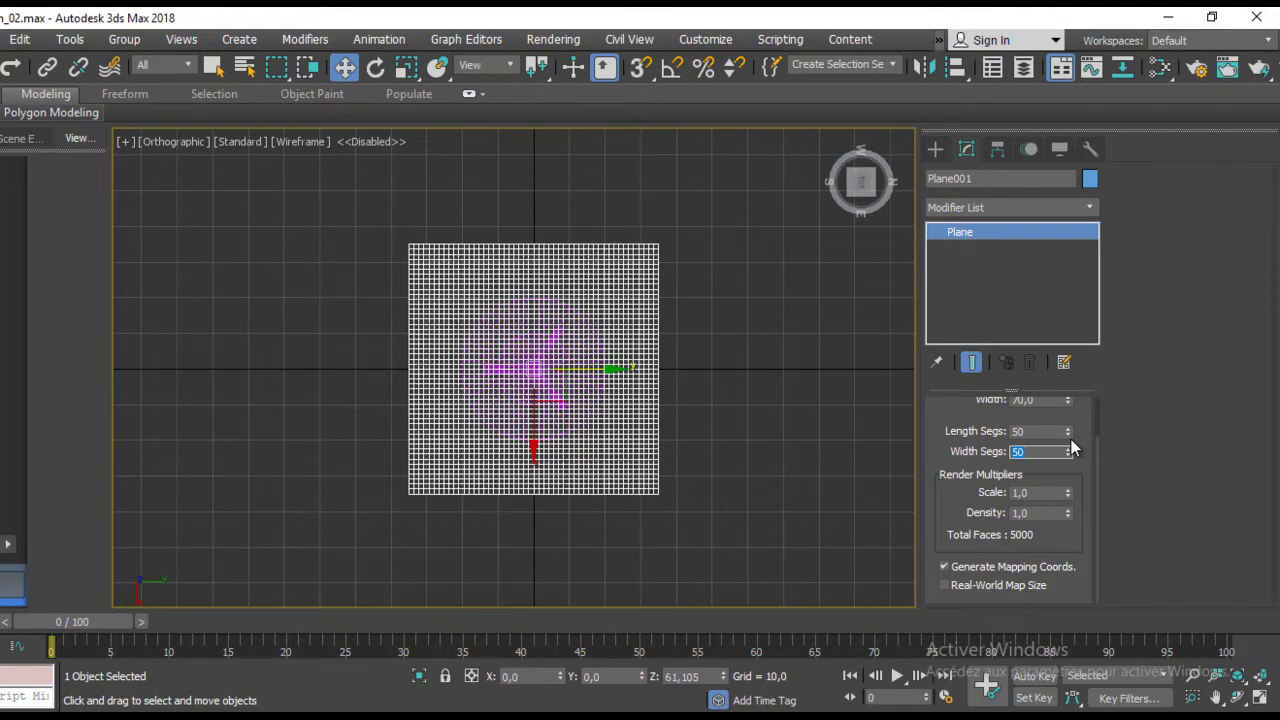
Step: Rename the plane to Nappe and the Cylinder001 table to Table
scroll(648, 384, up, 2)
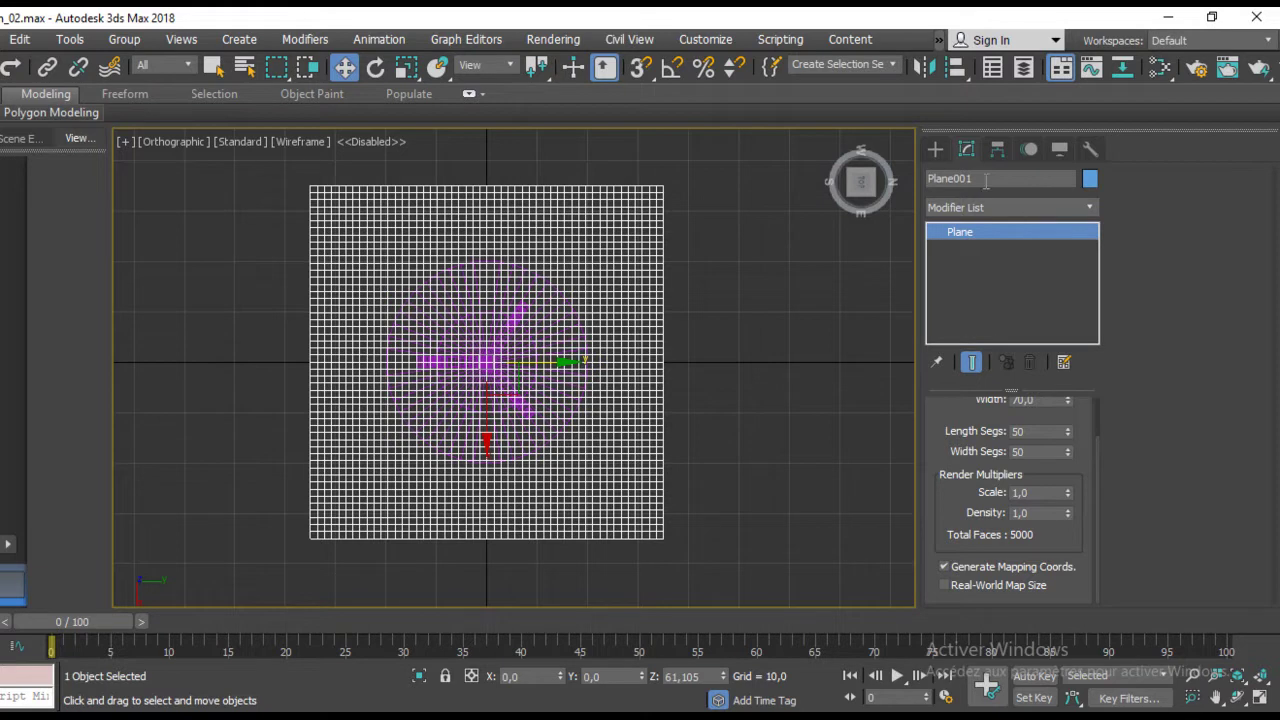
mouse_move(651, 417)
alt+middle_down()
mouse_move(600, 294)
mouse_move(623, 389)
alt+middle_up()
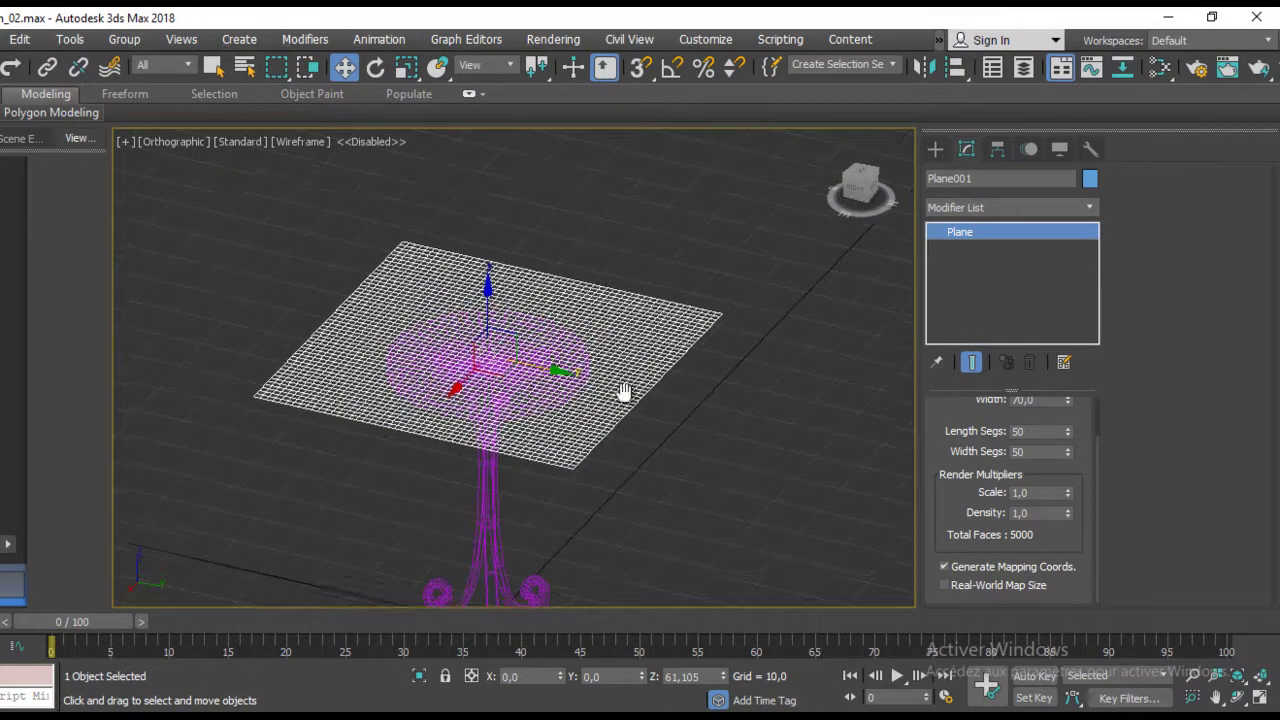
click(1012, 178)
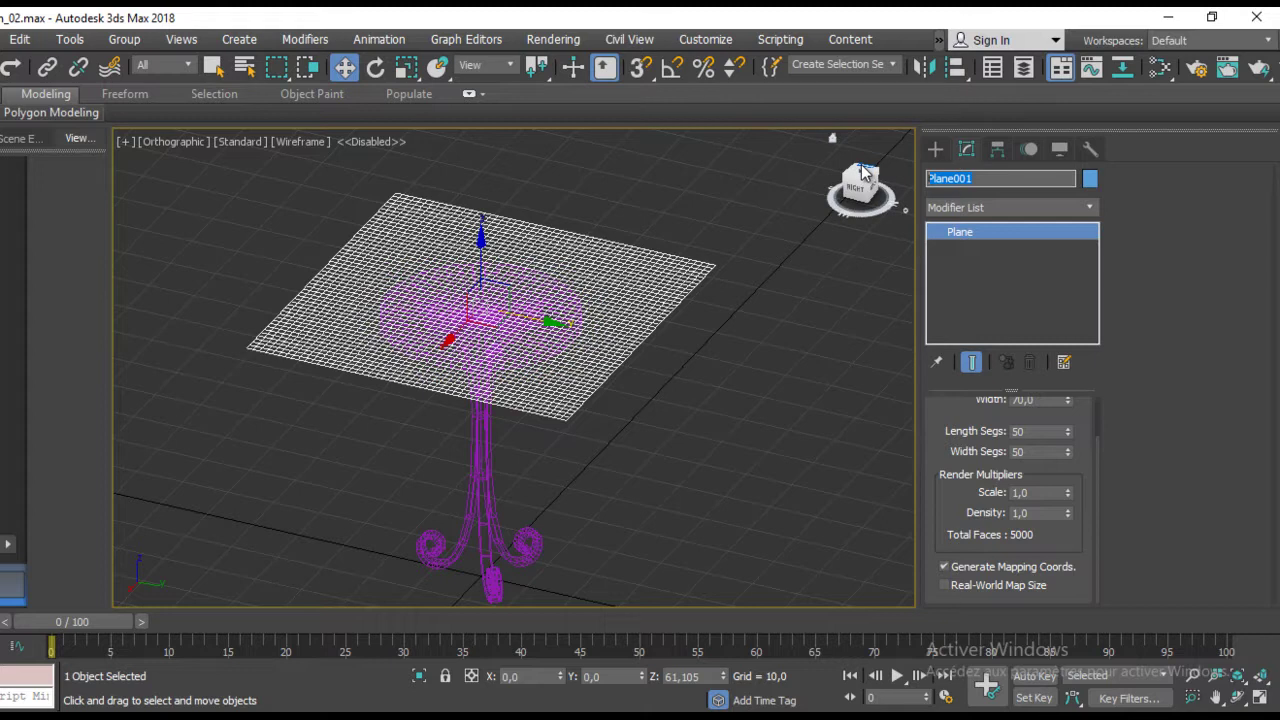
text(Nappe)
click(483, 450)
click(959, 180)
text(Table)
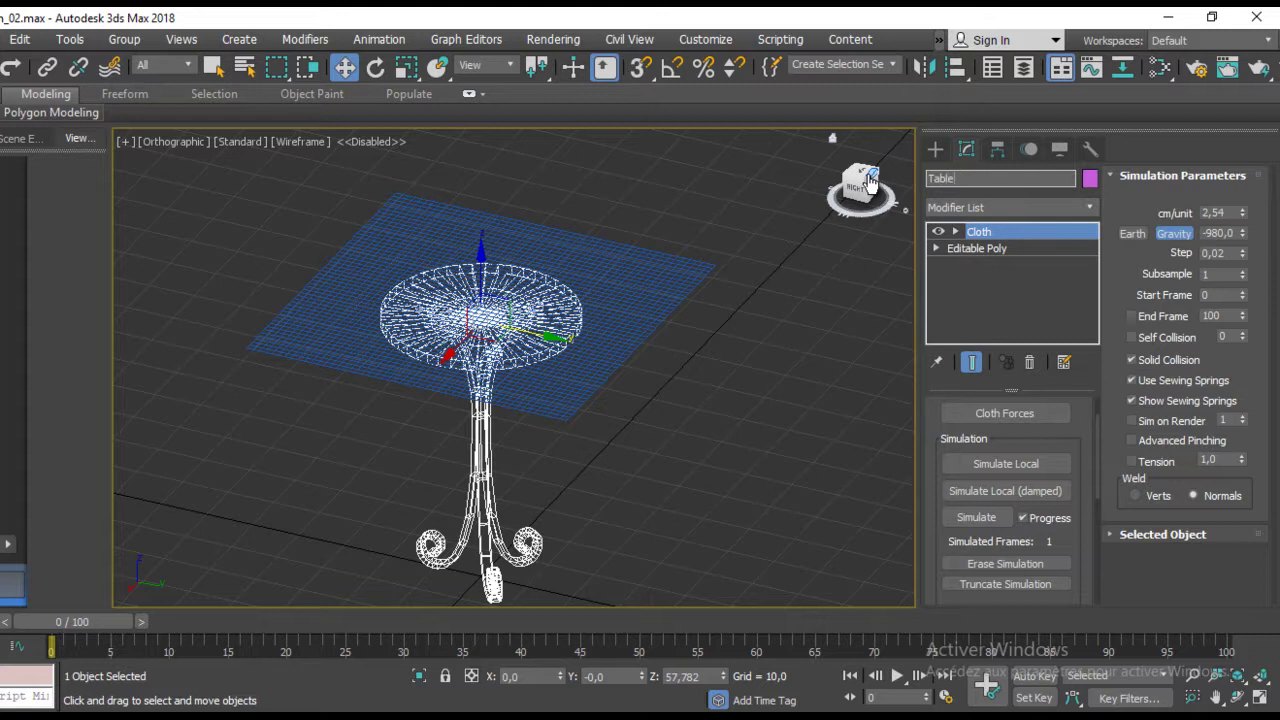
Step: Delete the Cloth modifier from the Table's modifier stack
middle_drag(582, 334, 582, 316)
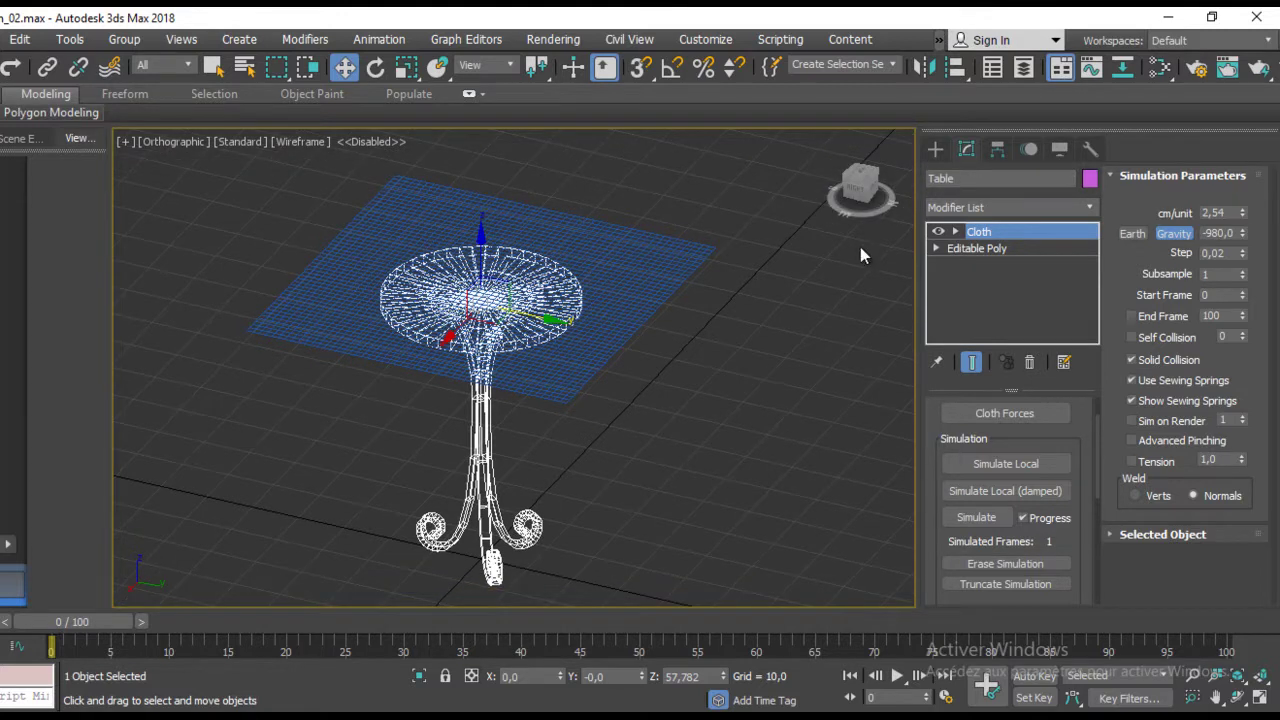
click(1010, 233)
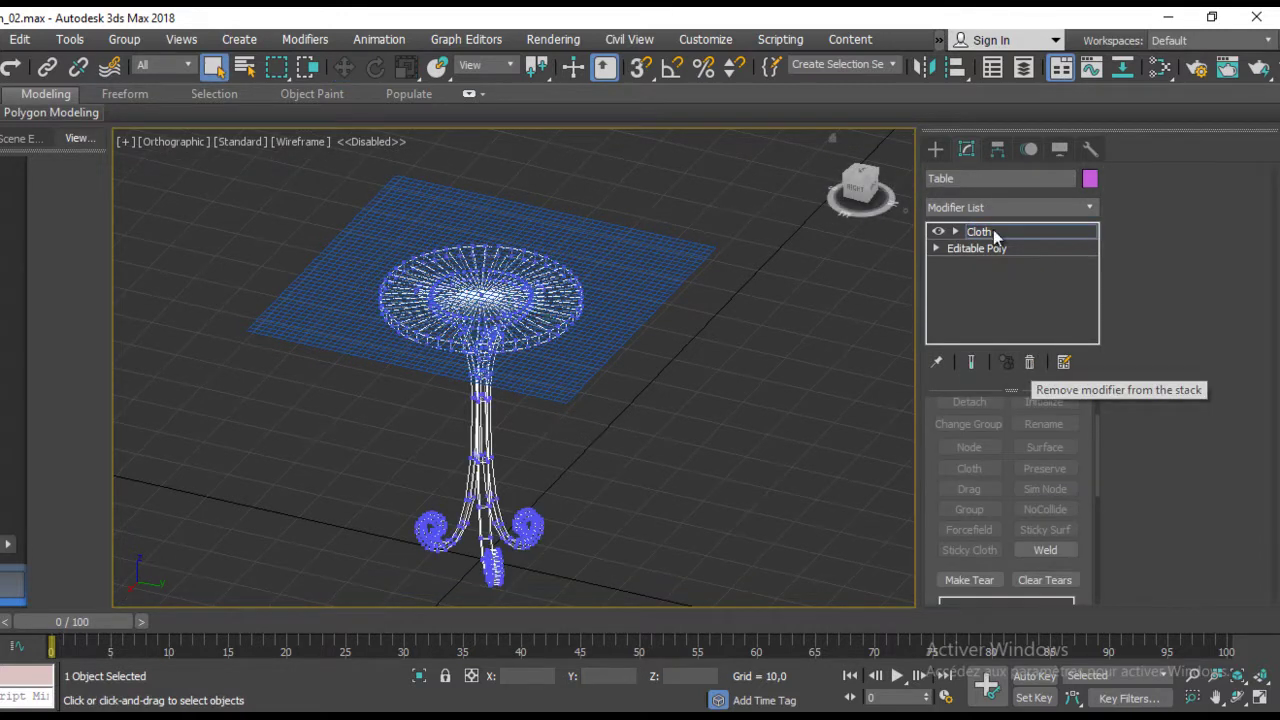
click(995, 234)
click(1030, 362)
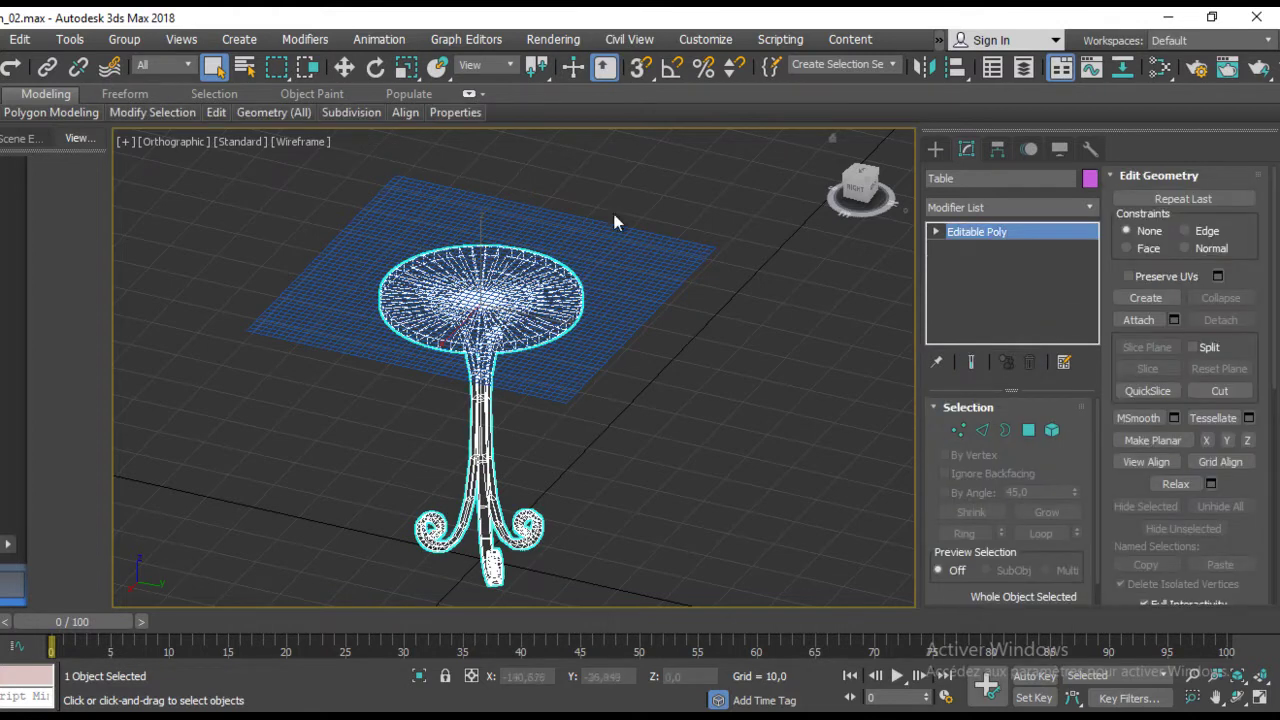
Step: Select Nappe, switch to edged-faces shading, and add a Cloth modifier from the Modifier List
click(524, 372)
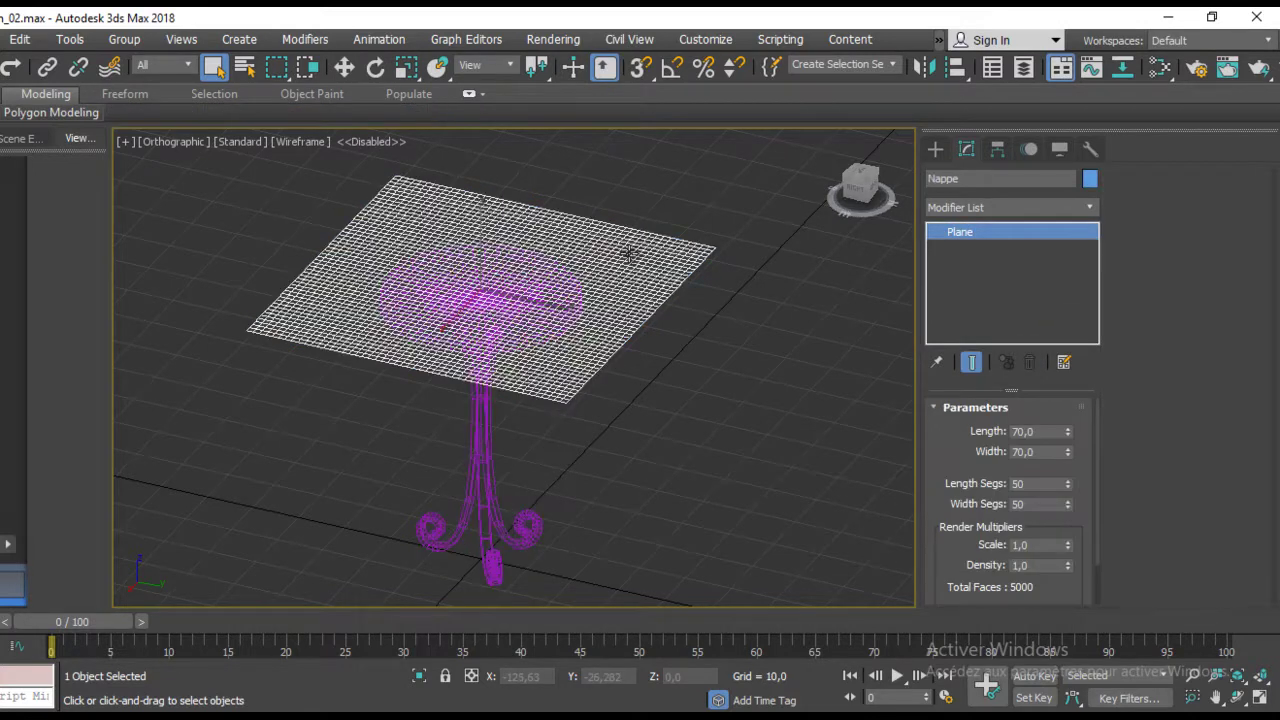
key(F3)
mouse_move(529, 266)
alt+middle_down()
mouse_move(601, 334)
mouse_move(691, 343)
alt+middle_up()
scroll(646, 394, up, 3)
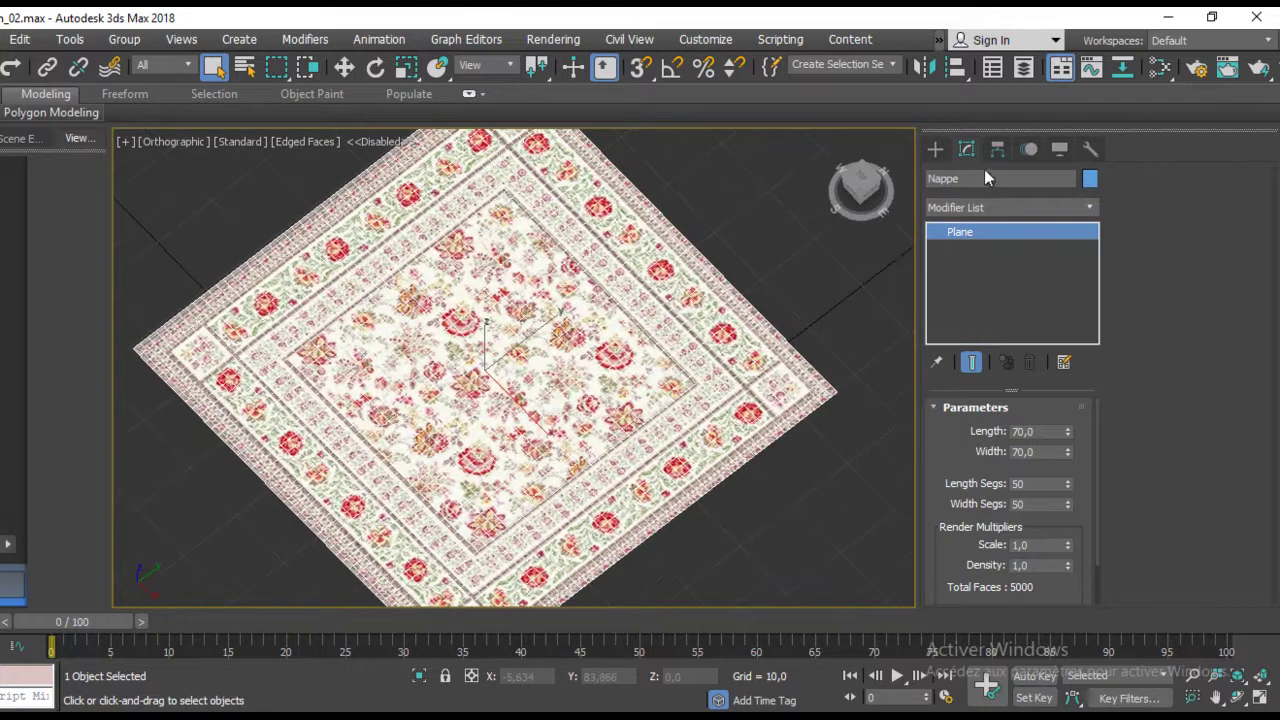
click(1001, 205)
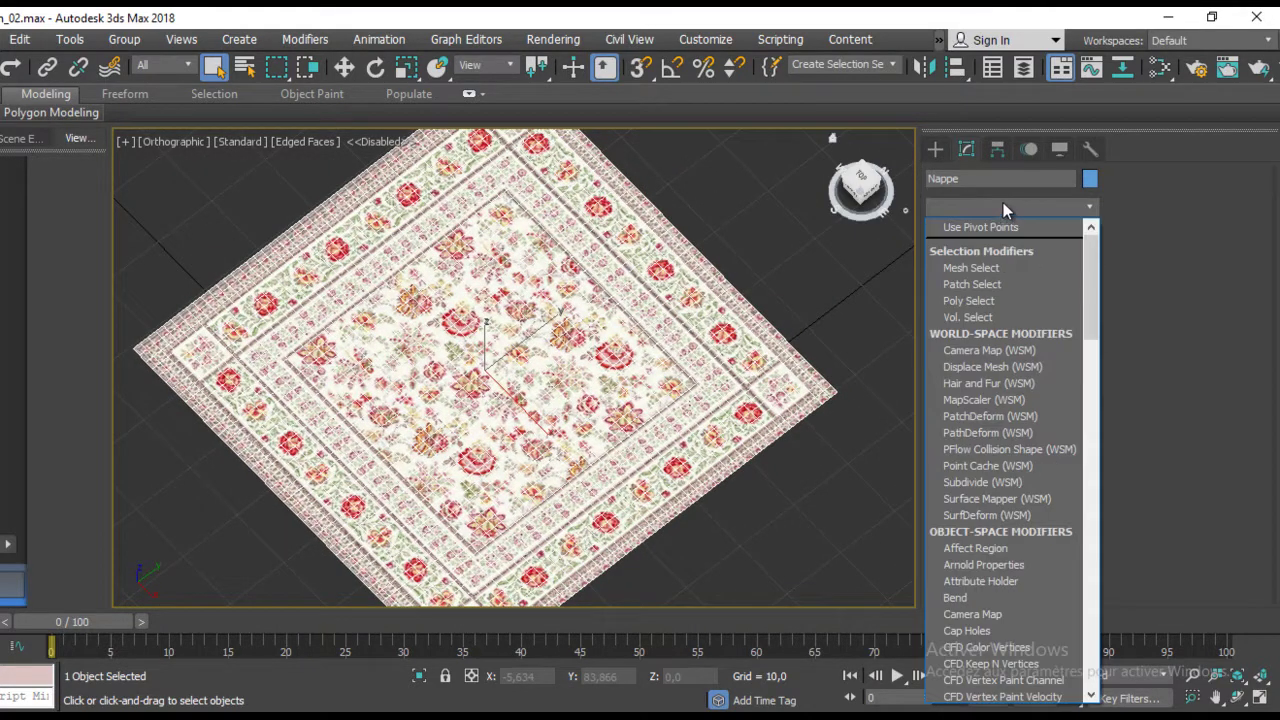
key(c)
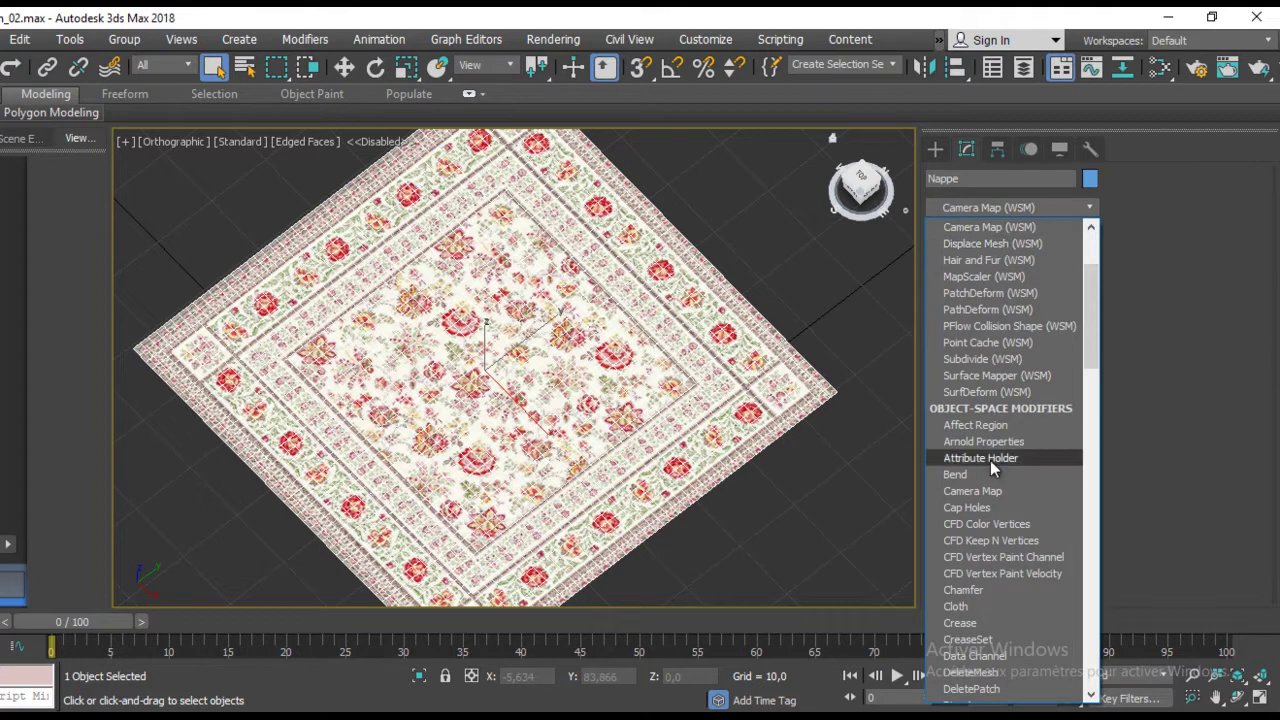
scroll(982, 505, down, 6)
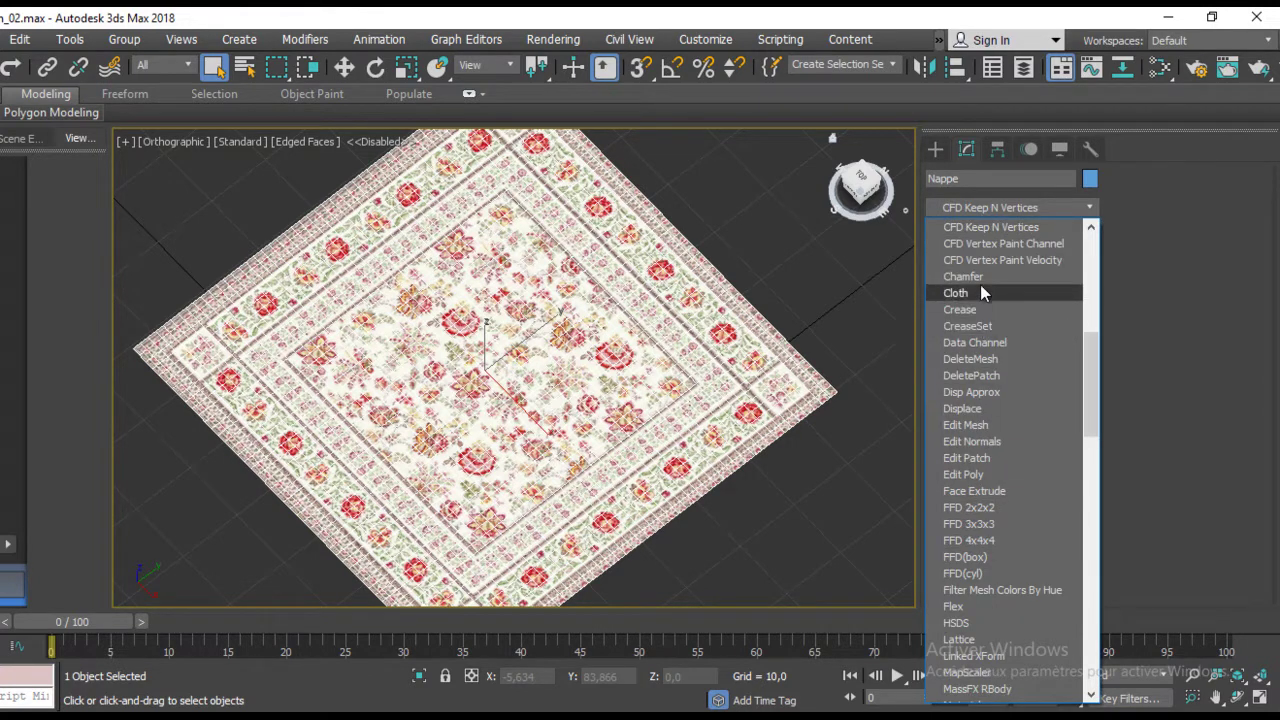
click(980, 290)
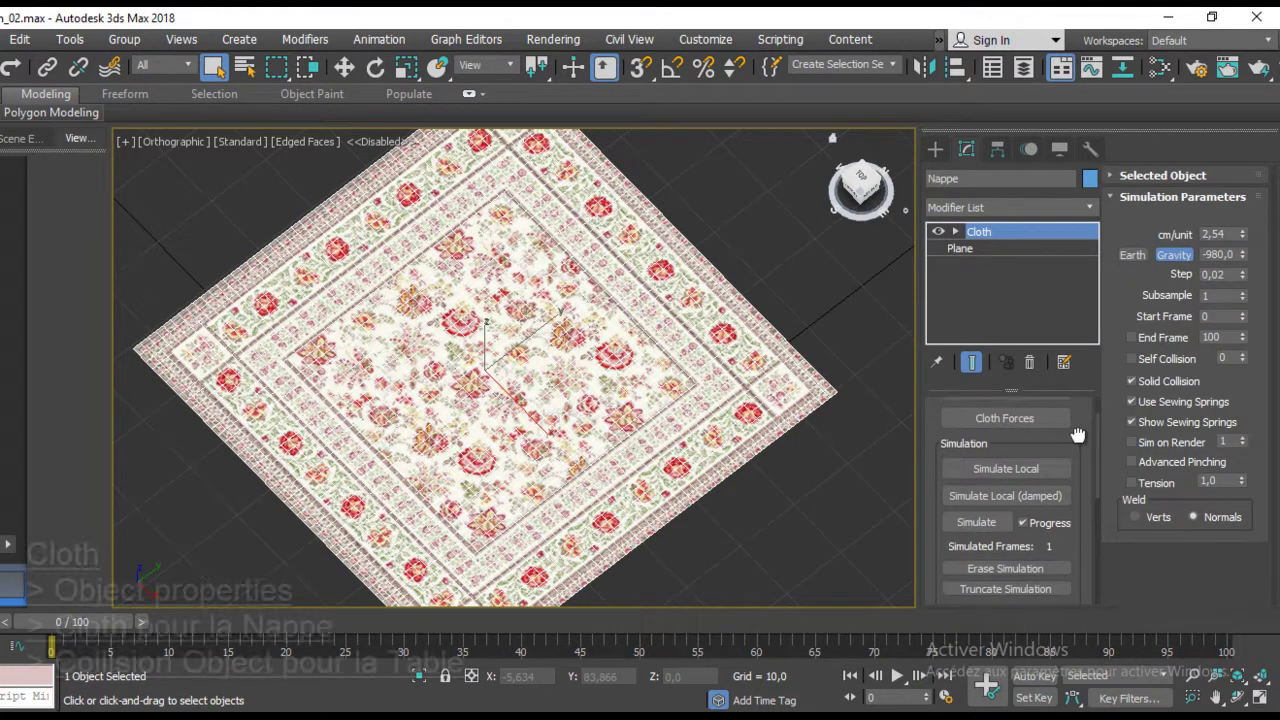
scroll(1068, 428, up, 2)
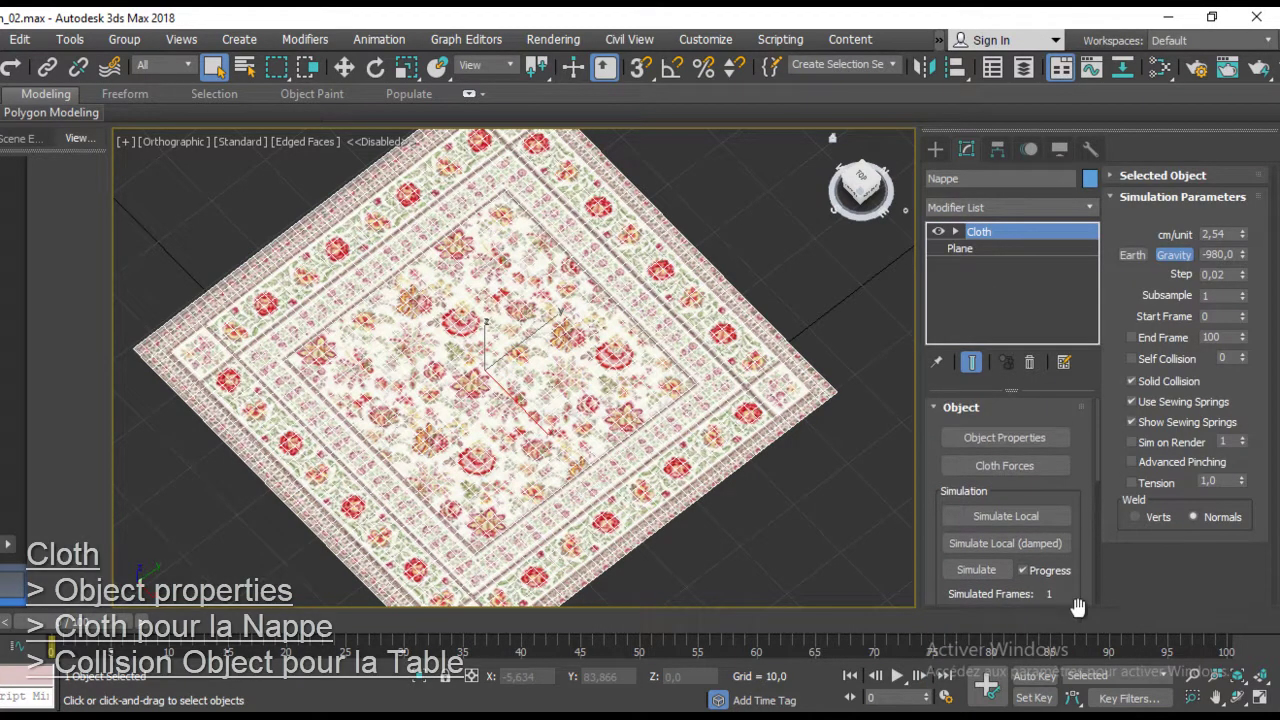
Step: In Cloth Object Properties, set Nappe as a Cloth object
click(1041, 440)
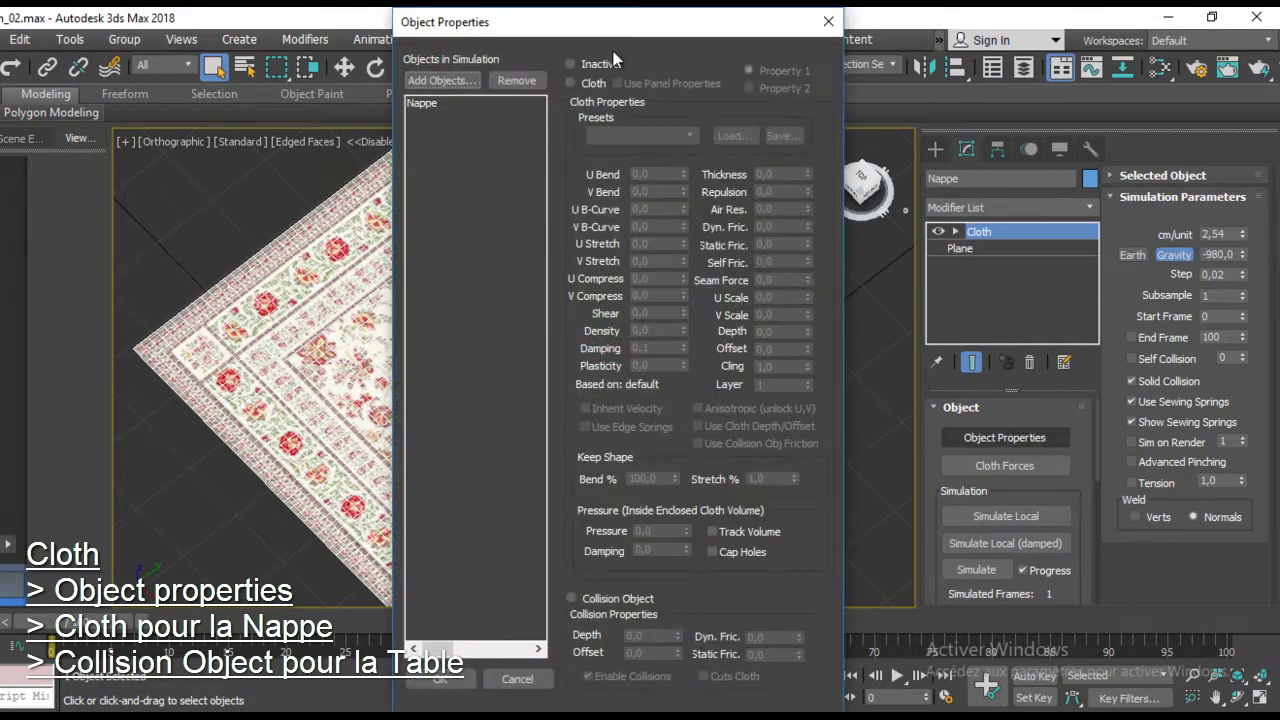
mouse_move(598, 30)
mouse_down()
mouse_move(962, 75)
mouse_move(1026, 54)
mouse_up()
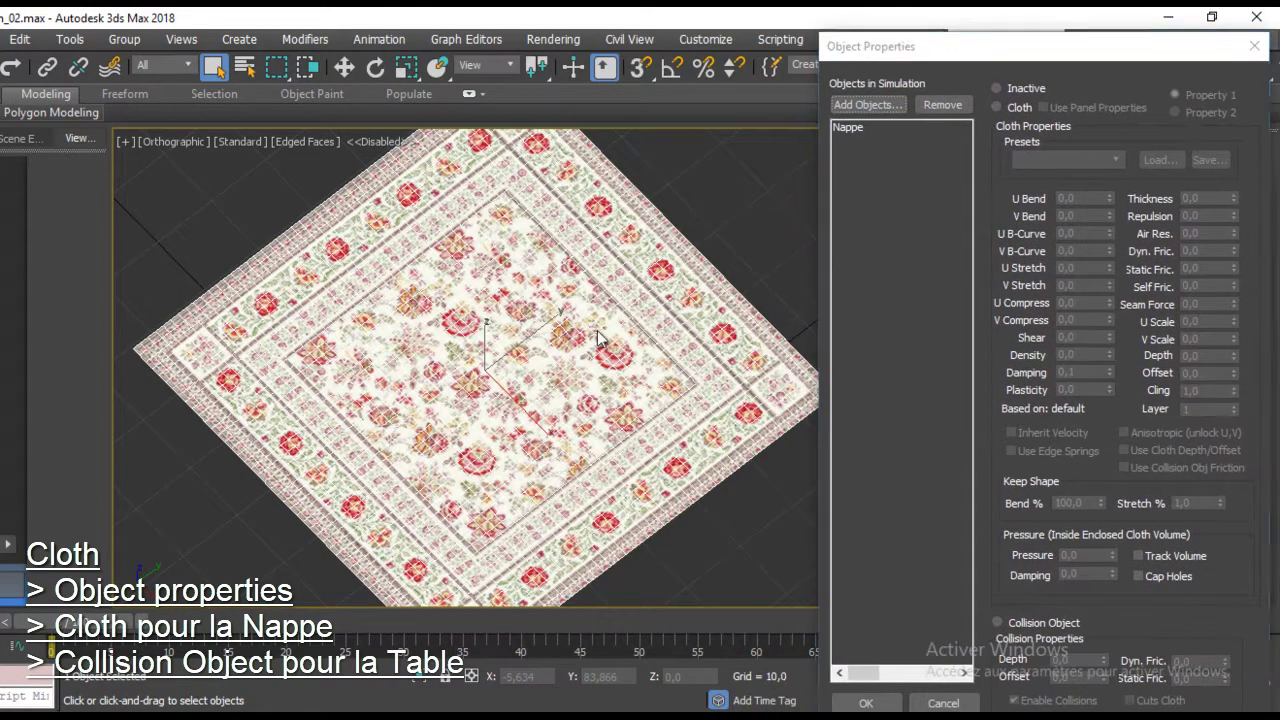
click(858, 129)
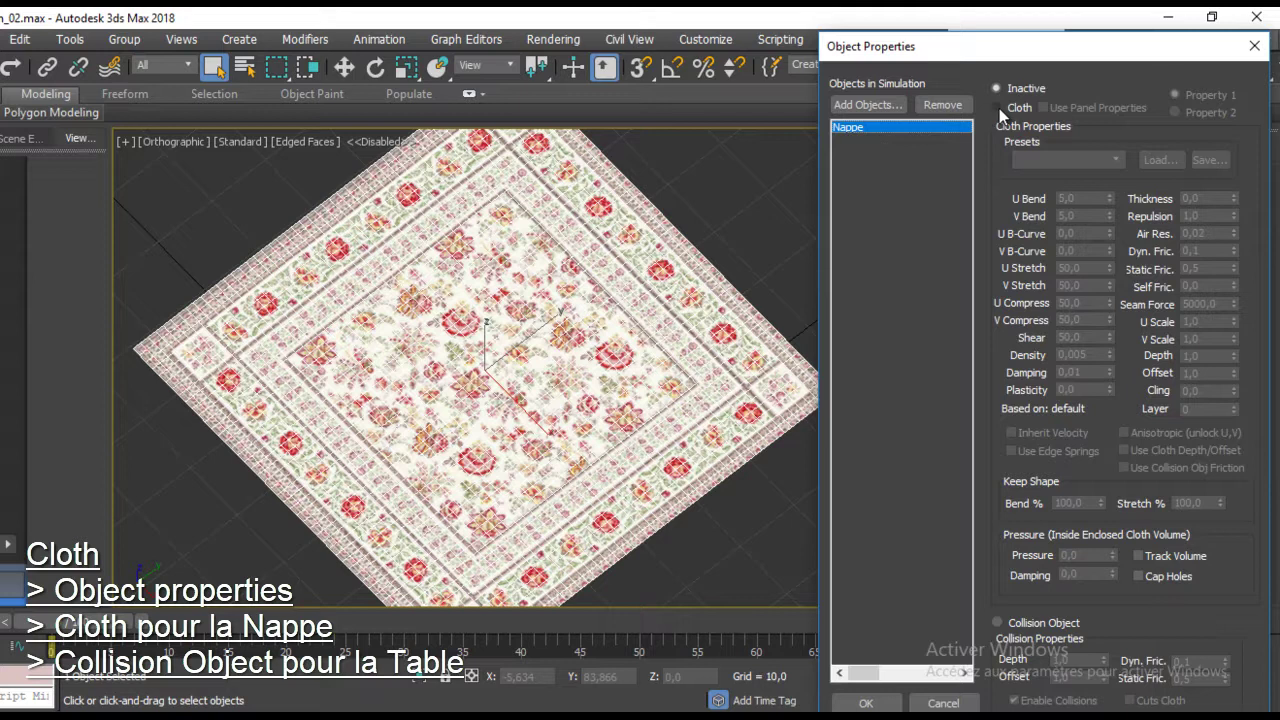
click(997, 107)
Step: Add the Table to the simulation as a Collision Object and confirm with OK
click(868, 105)
double_click(52, 144)
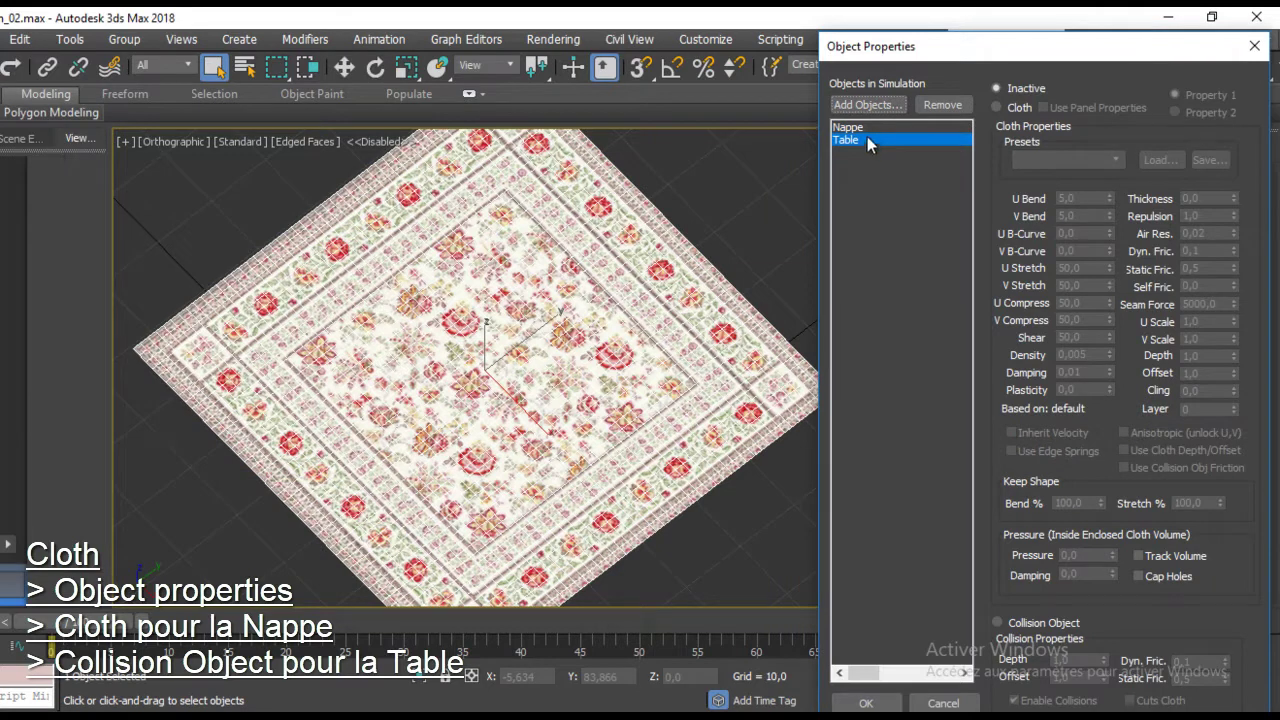
click(997, 624)
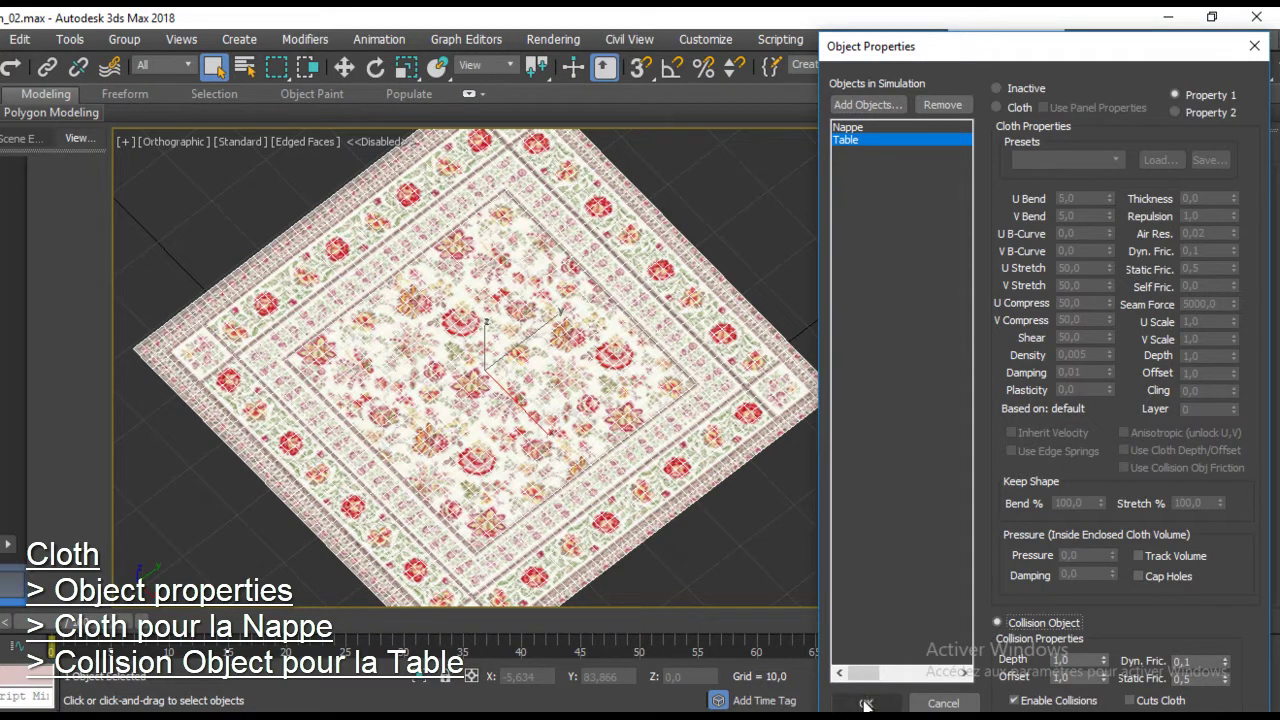
click(866, 703)
alt+middle_drag(614, 470, 644, 434)
Step: Watch the local simulation drape Nappe over the table, stop it, and reset its state
mouse_move(624, 477)
middle_down()
mouse_move(579, 344)
mouse_move(459, 323)
mouse_move(549, 375)
mouse_move(620, 391)
mouse_move(622, 323)
mouse_move(624, 345)
middle_up()
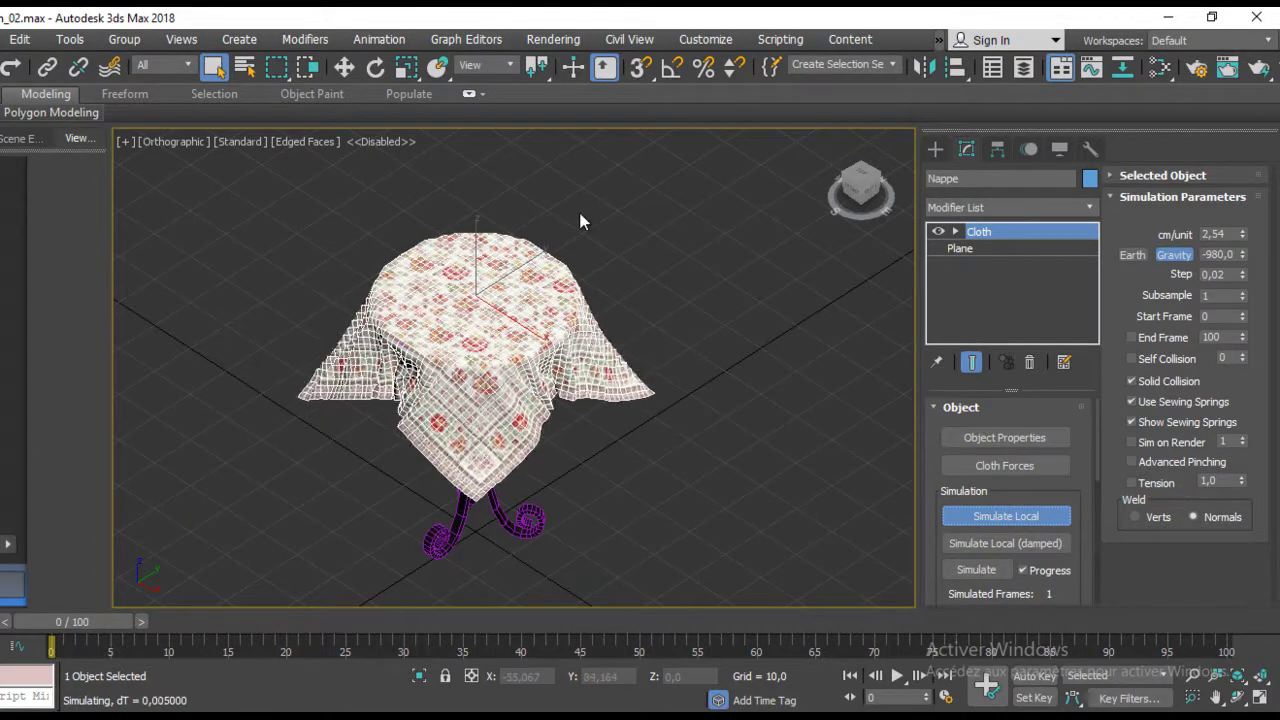
alt+middle_drag(570, 335, 520, 270)
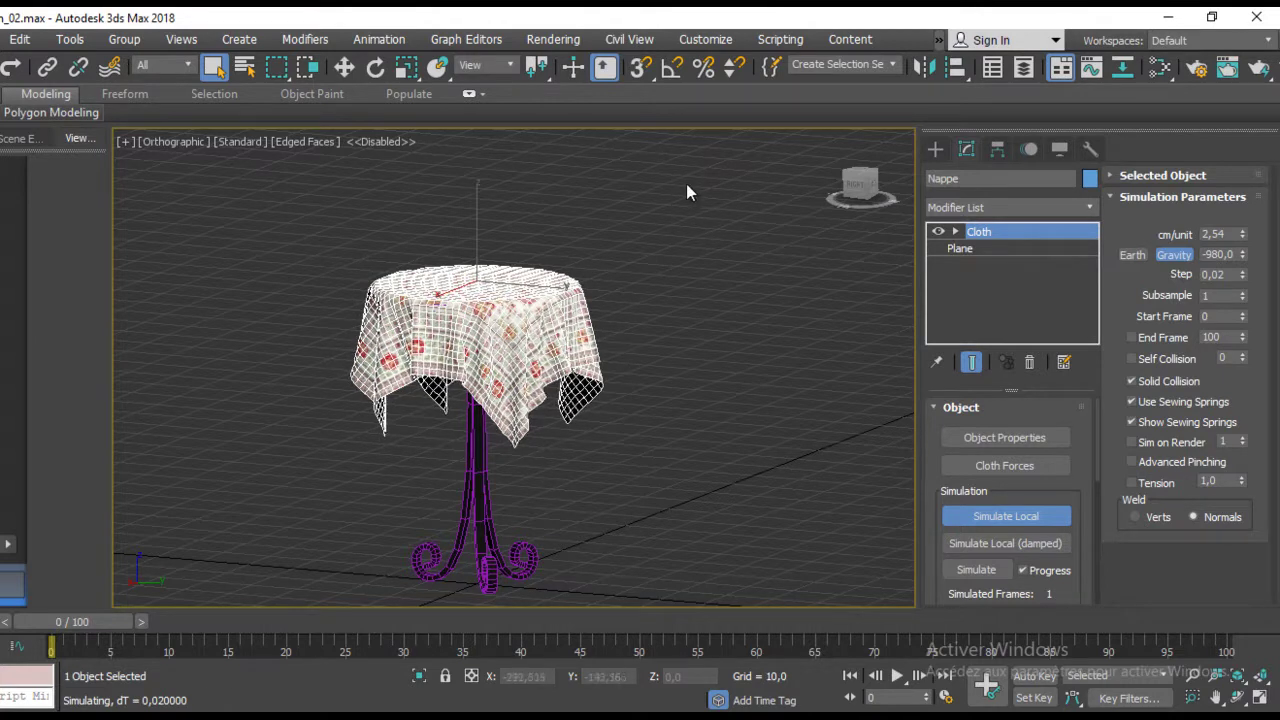
click(1011, 518)
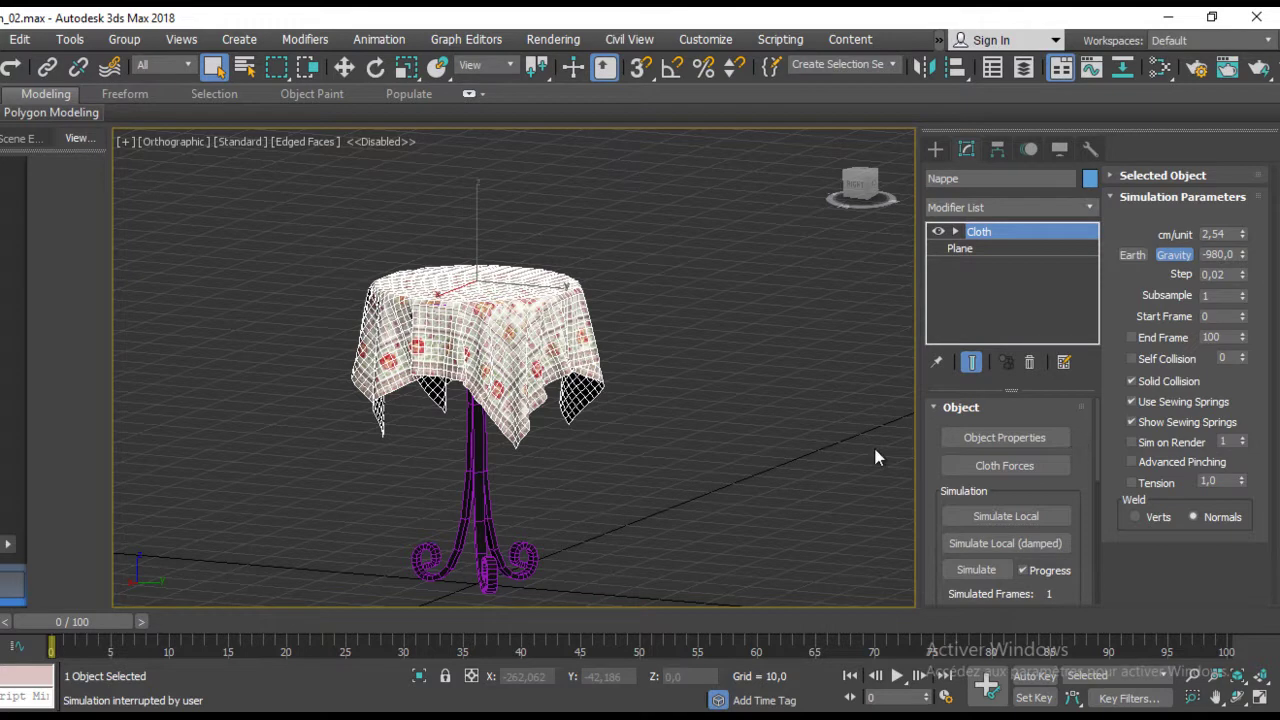
drag(1082, 502, 1075, 365)
click(1033, 560)
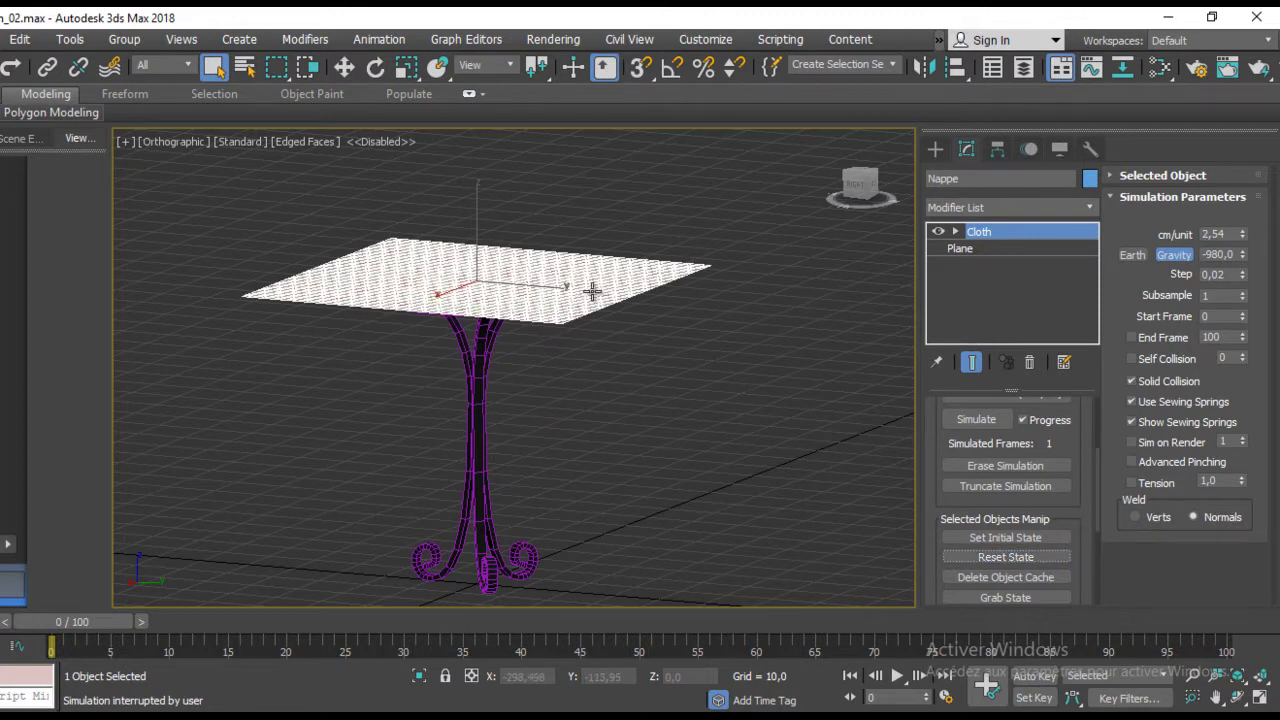
key(q)
Step: With Auto Key on, simulate locally at frame 100, stop, then return to frame 0
click(1024, 680)
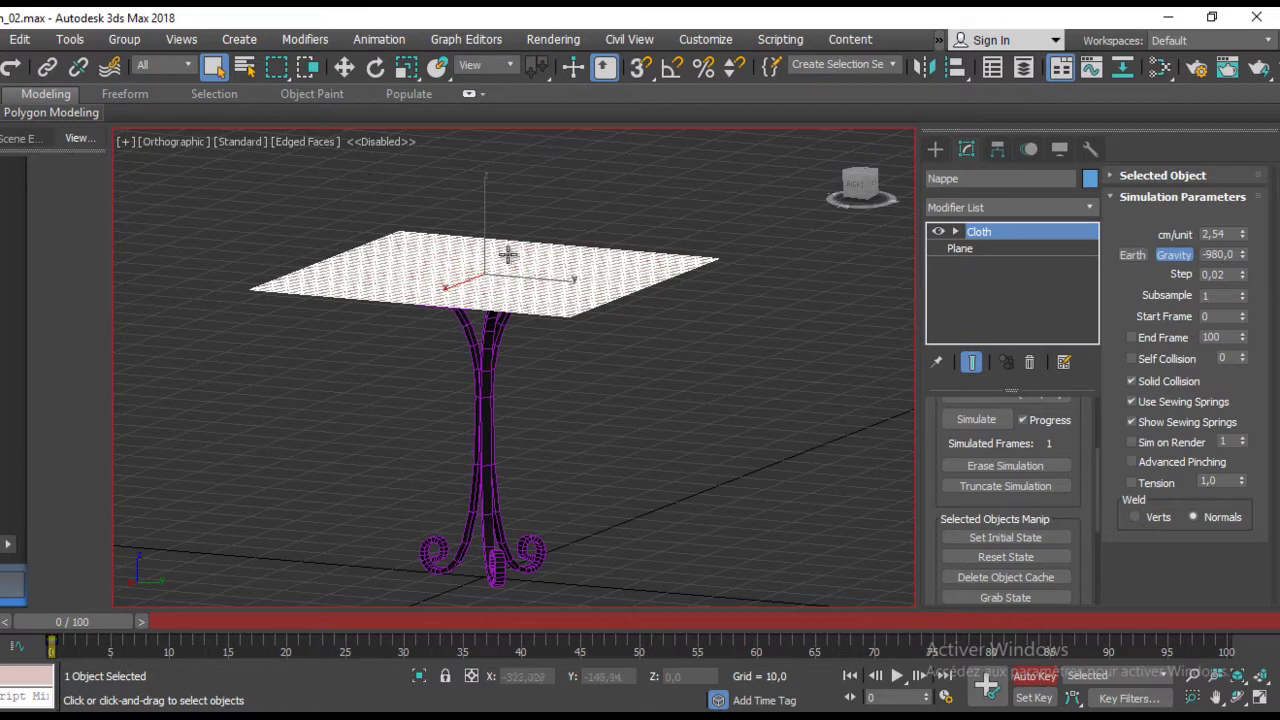
mouse_move(471, 266)
alt+middle_down()
mouse_move(429, 271)
mouse_move(557, 283)
alt+middle_up()
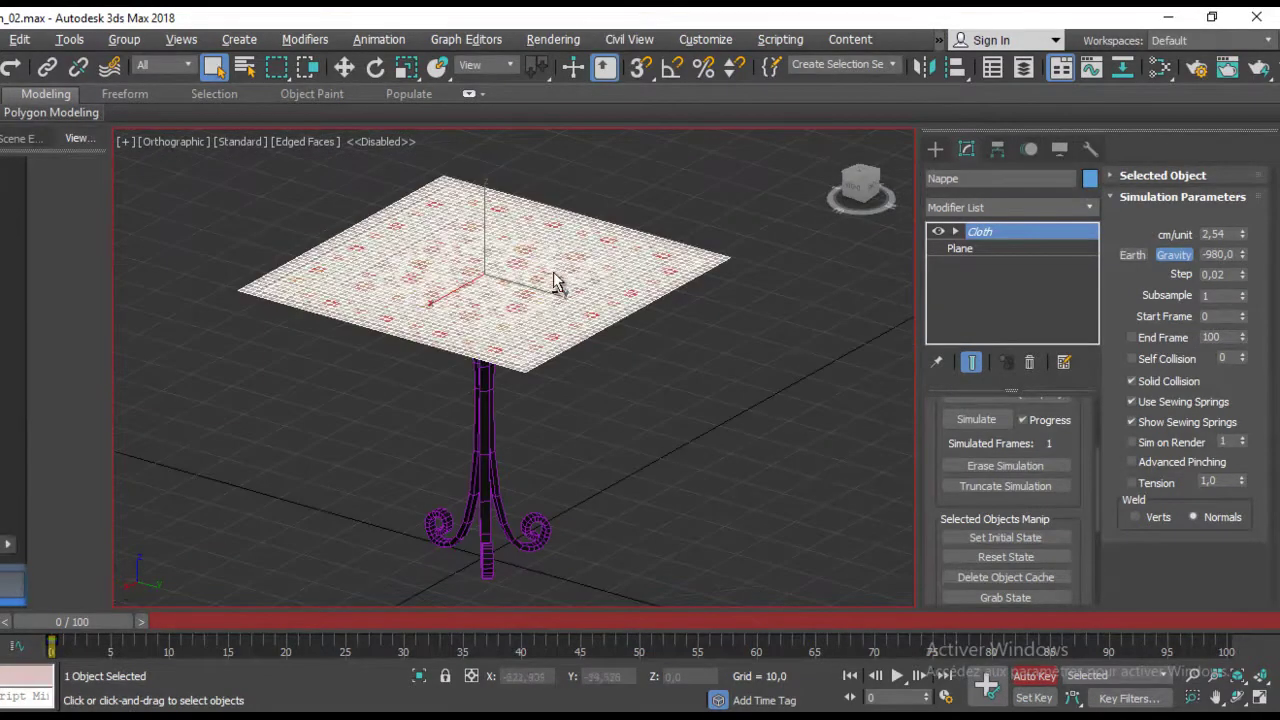
drag(109, 621, 1230, 621)
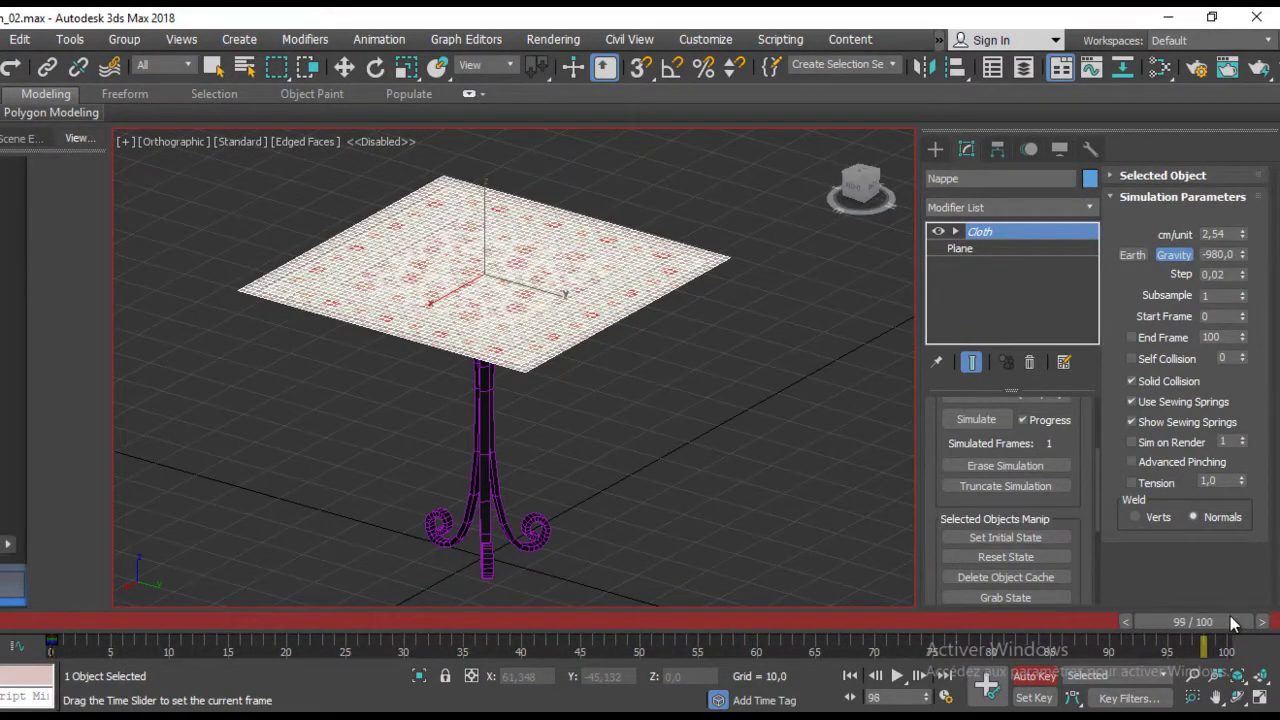
key(q)
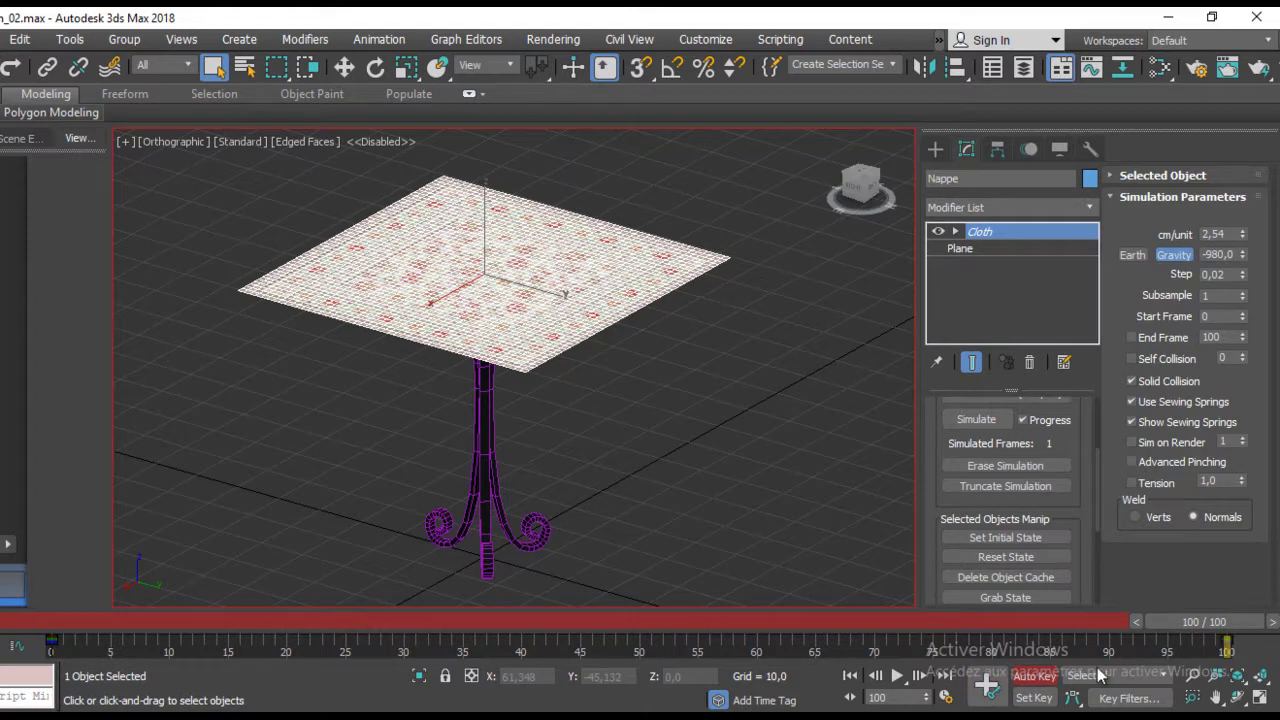
scroll(1056, 443, up, 1)
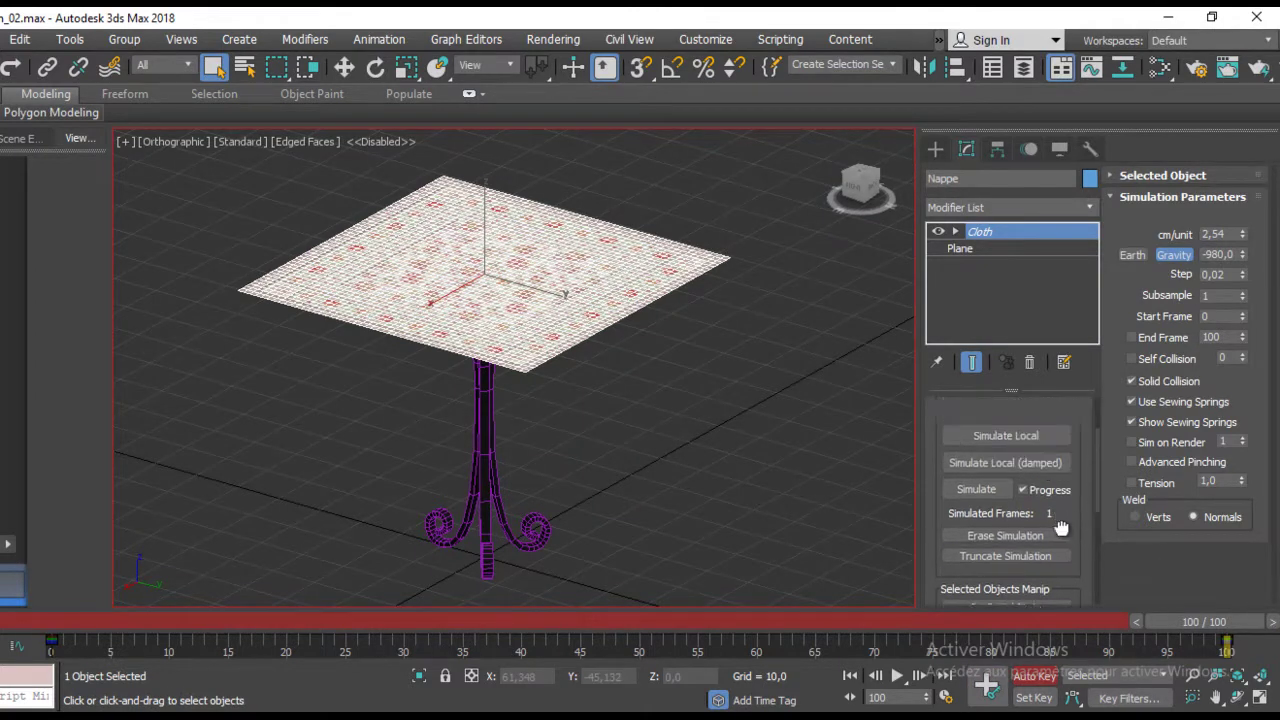
scroll(1056, 443, up, 2)
click(1027, 487)
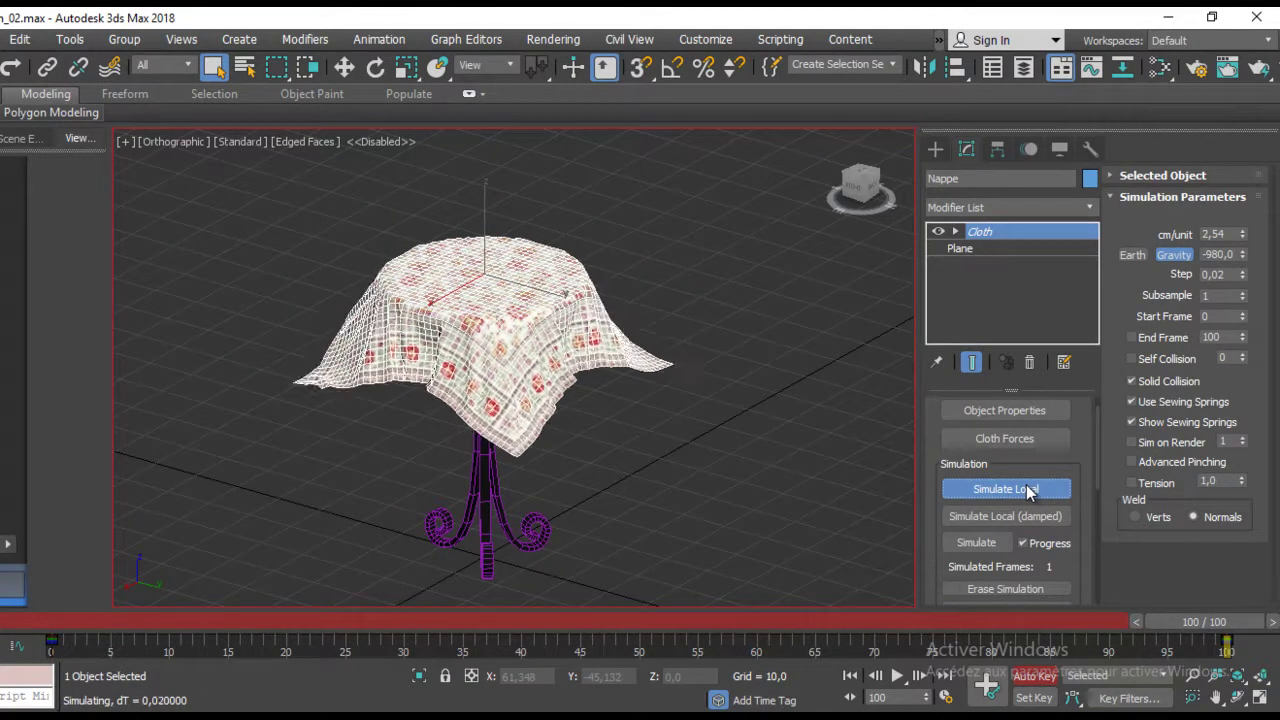
click(1027, 489)
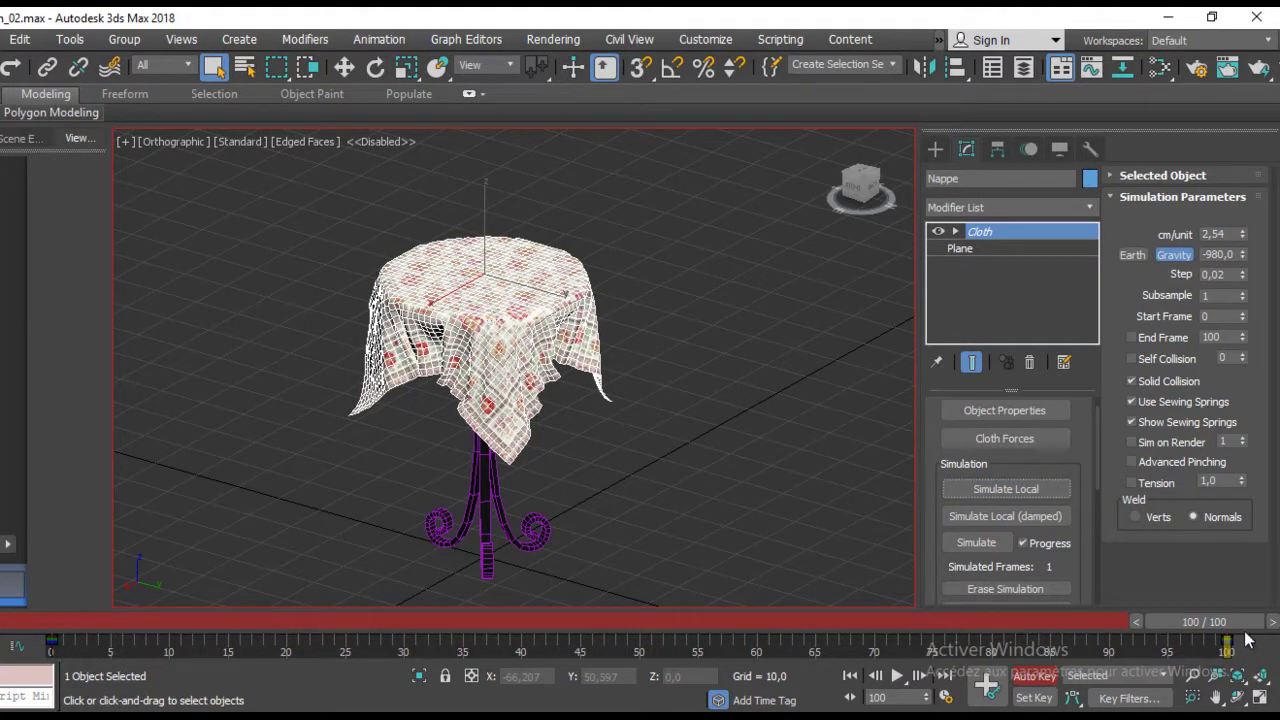
mouse_move(1241, 628)
mouse_down()
mouse_move(78, 624)
mouse_move(1275, 625)
mouse_move(28, 632)
mouse_up()
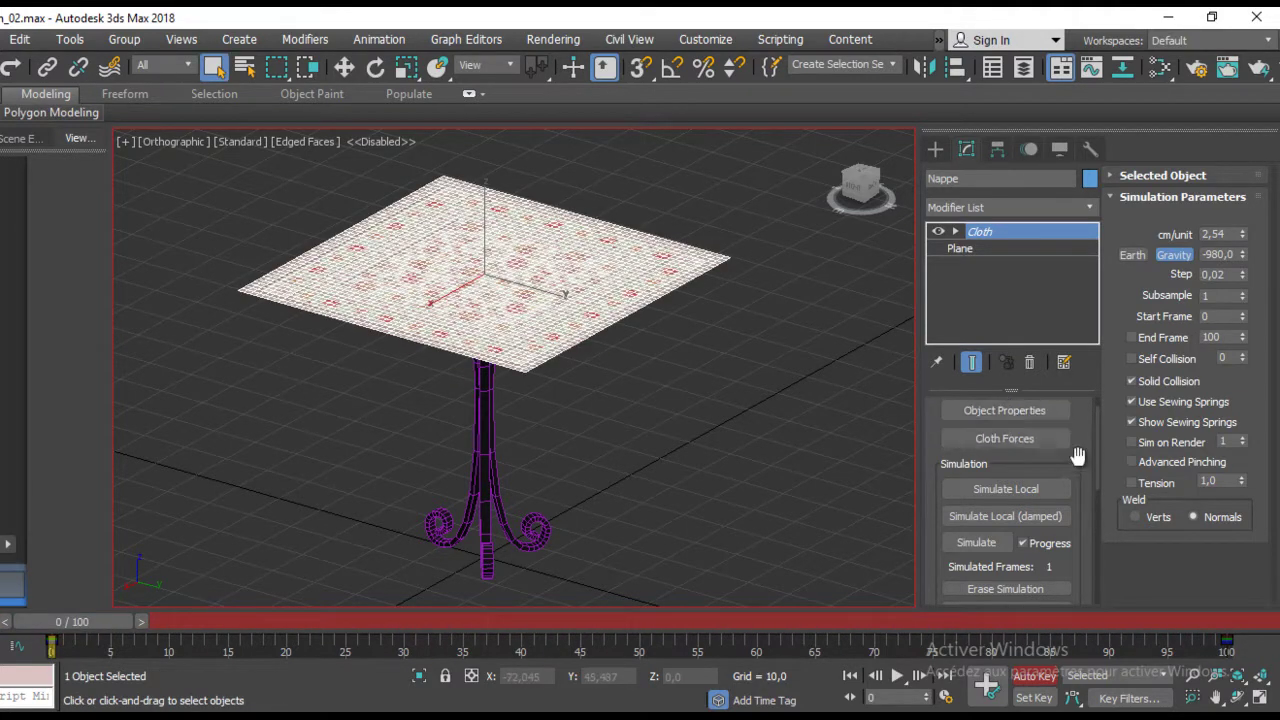
drag(1077, 463, 1070, 414)
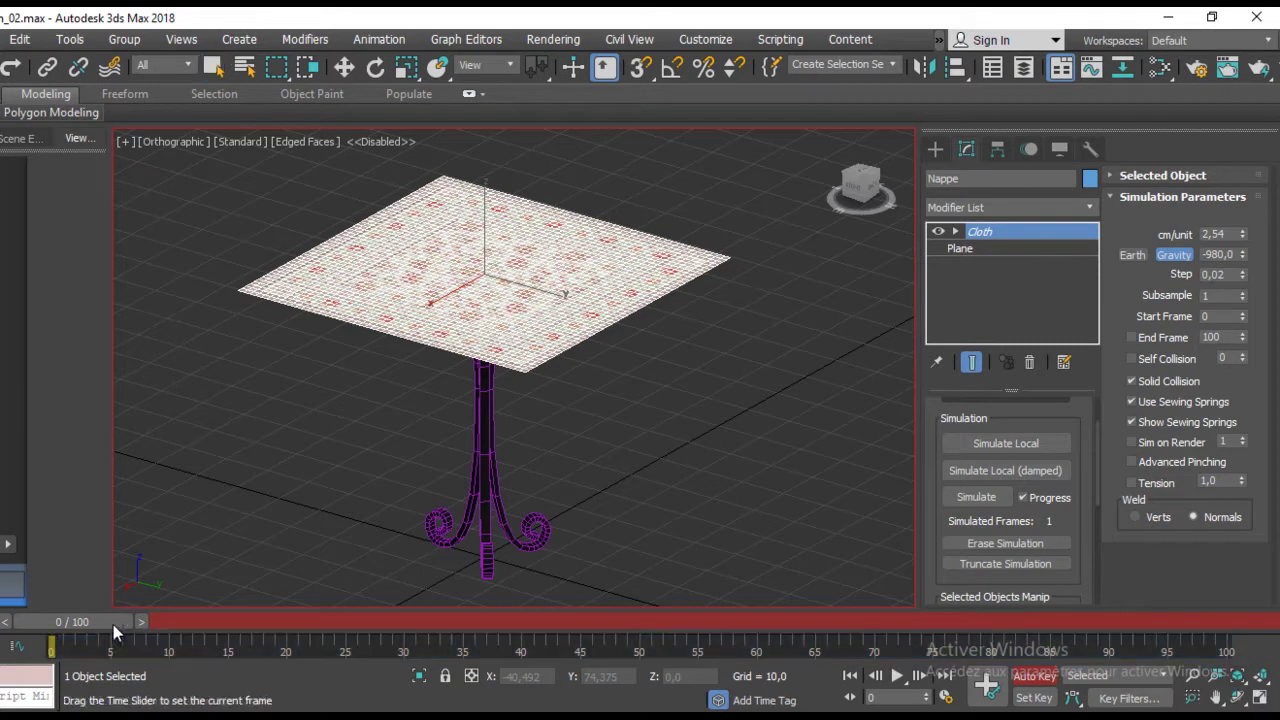
Step: Turn off Auto Key, reset the cloth state, and simulate Nappe across the whole timeline
click(1036, 678)
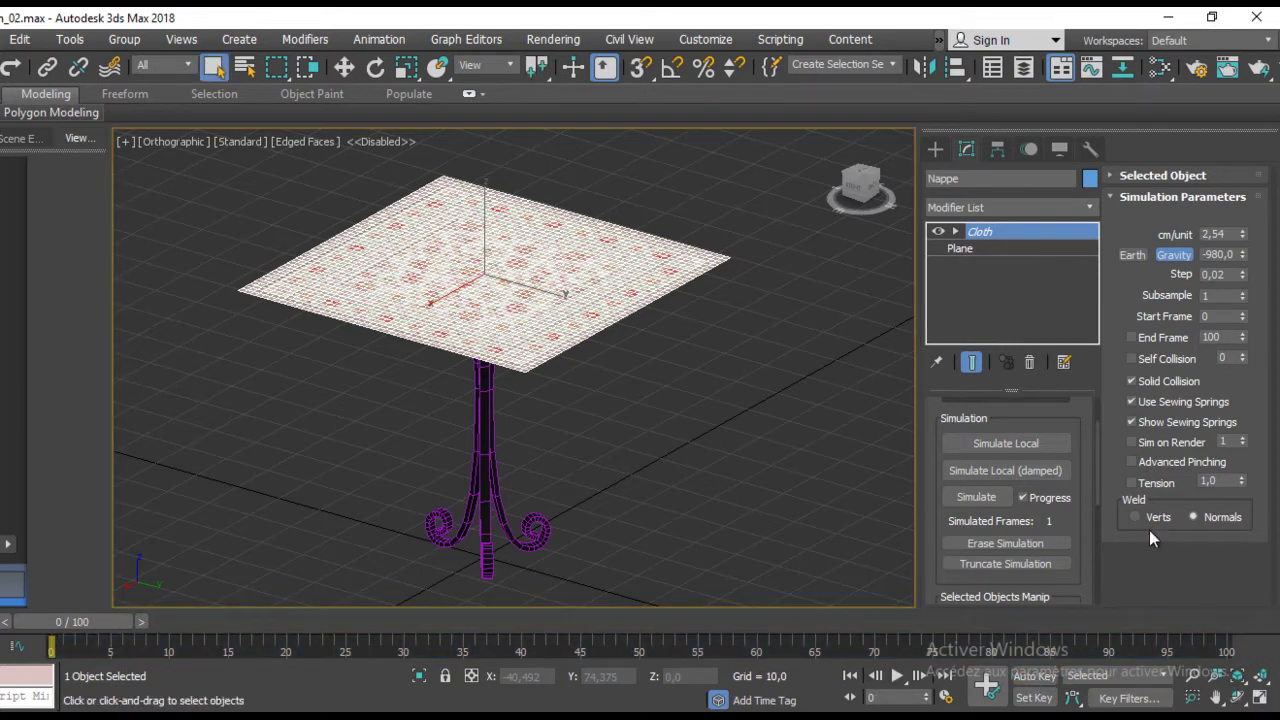
mouse_move(1082, 538)
mouse_down()
mouse_move(1082, 392)
mouse_move(1055, 570)
mouse_up()
click(1043, 497)
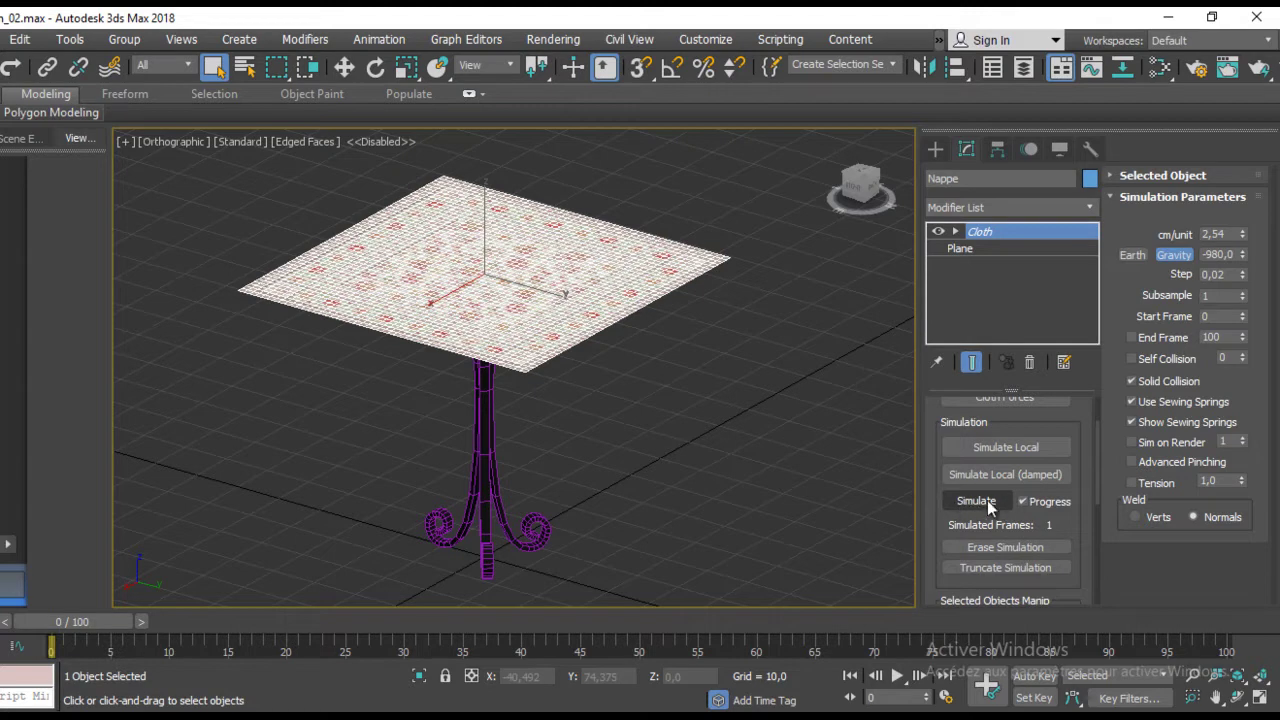
click(976, 505)
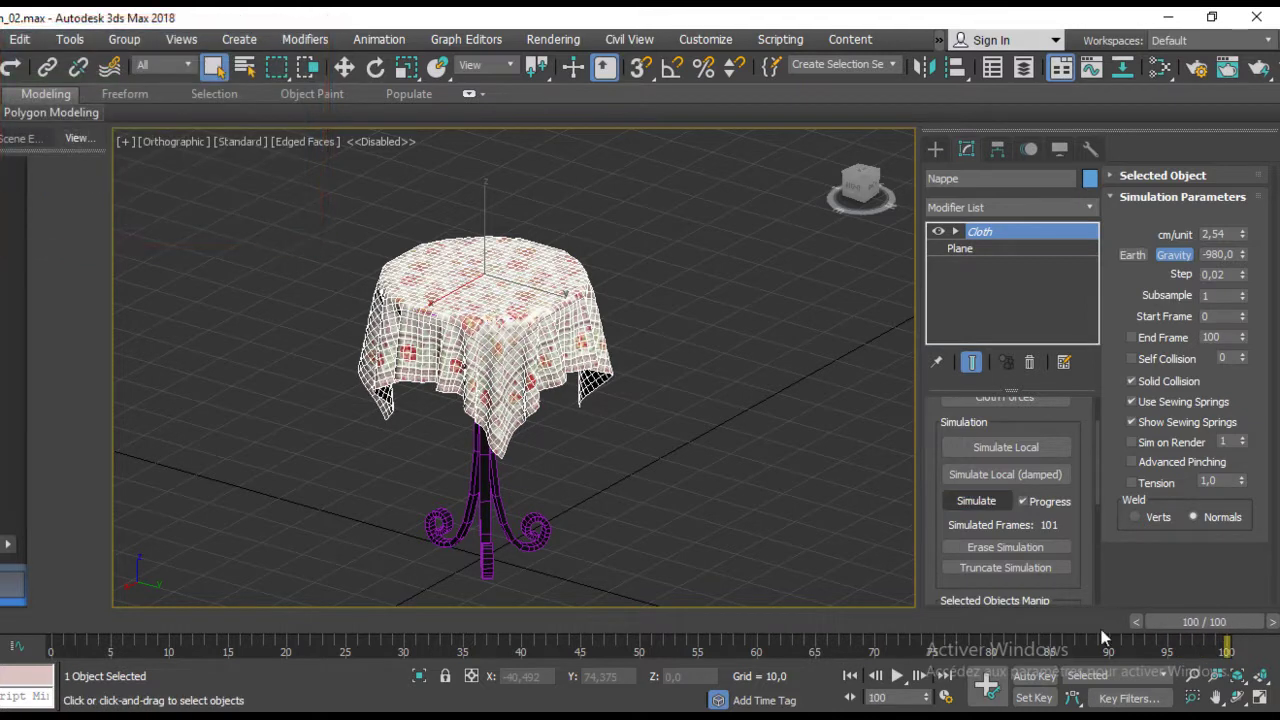
Step: Play back the draping animation from frame 0, then stop playback
click(852, 677)
click(899, 676)
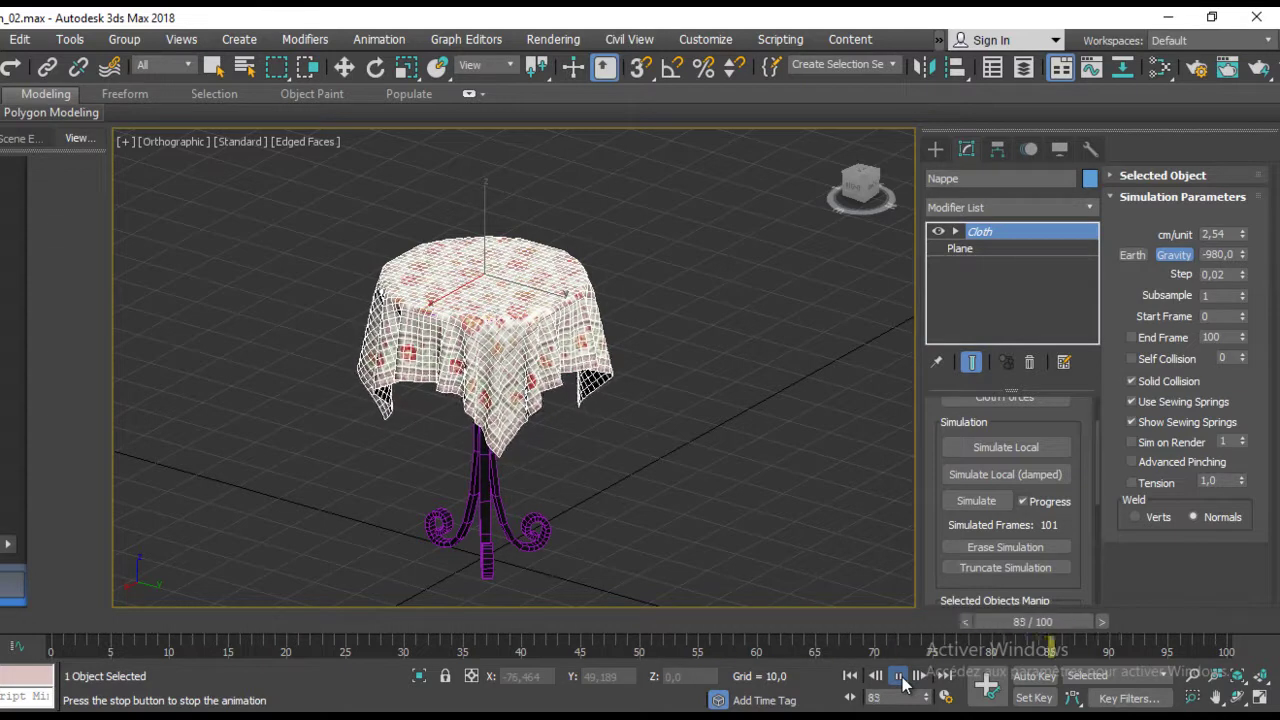
click(851, 681)
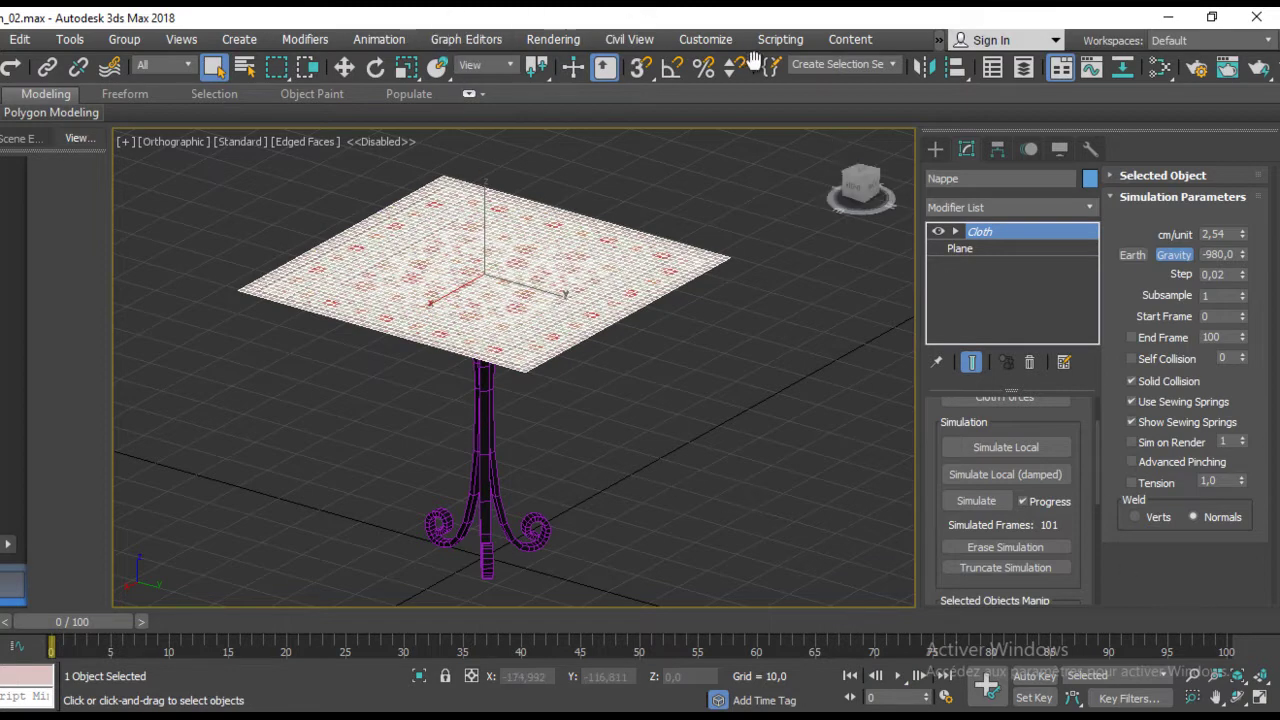
Step: In Render Setup, set Time Output to the frame range 0 to 10 and scroll to Render Output
click(566, 38)
click(566, 38)
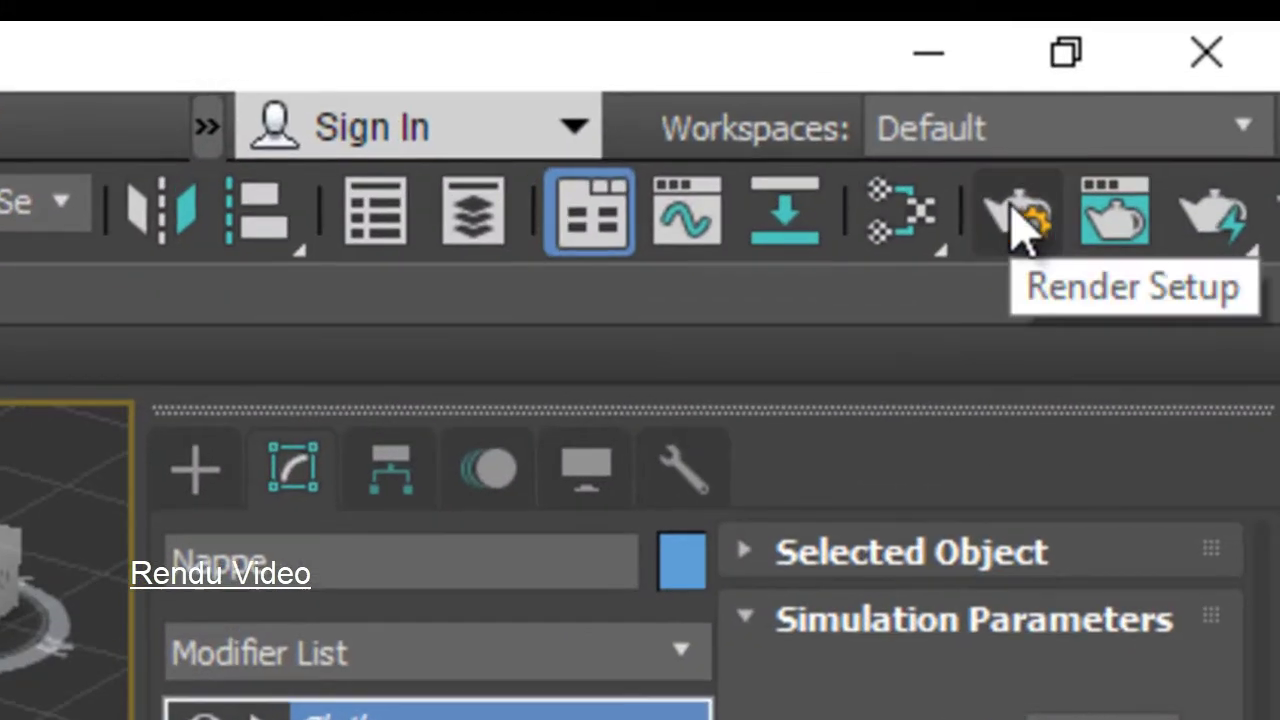
click(1016, 218)
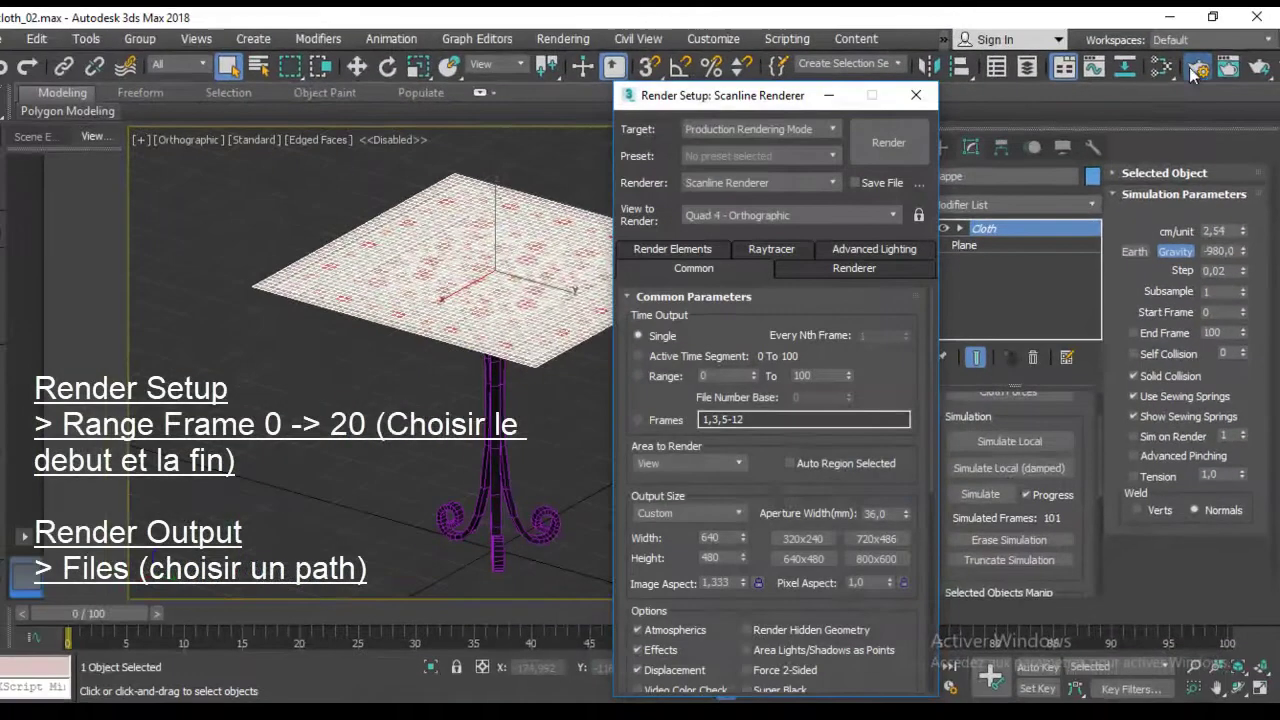
drag(699, 98, 704, 56)
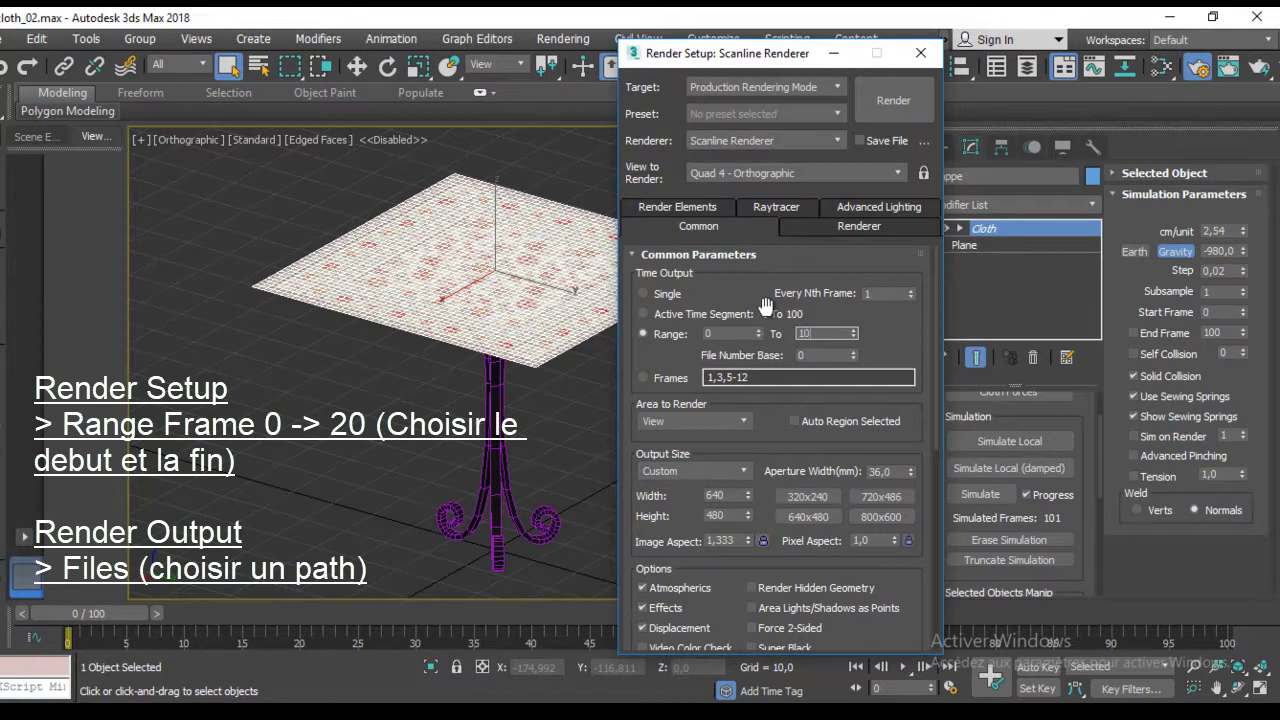
scroll(887, 350, down, 2)
scroll(890, 352, down, 2)
scroll(900, 356, down, 1)
scroll(907, 360, down, 2)
drag(908, 361, 907, 316)
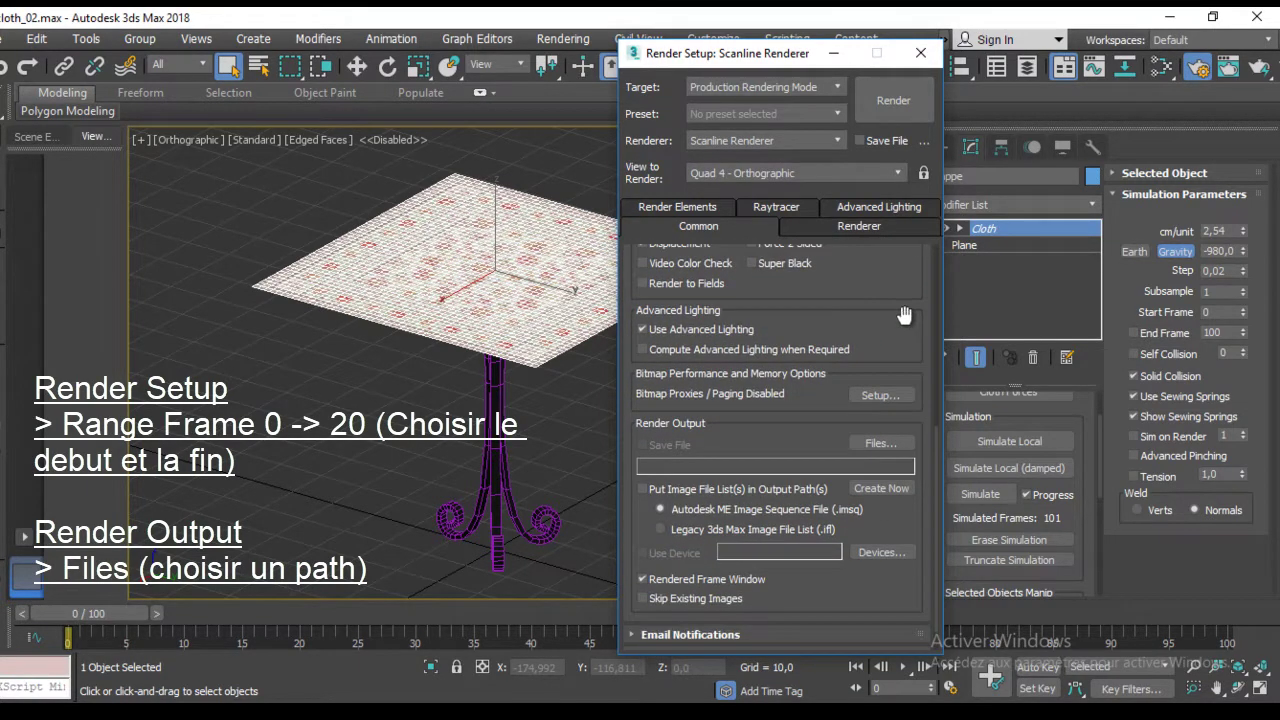
Step: Choose test.avi in Media_School\SC_12 as the render output file
click(879, 443)
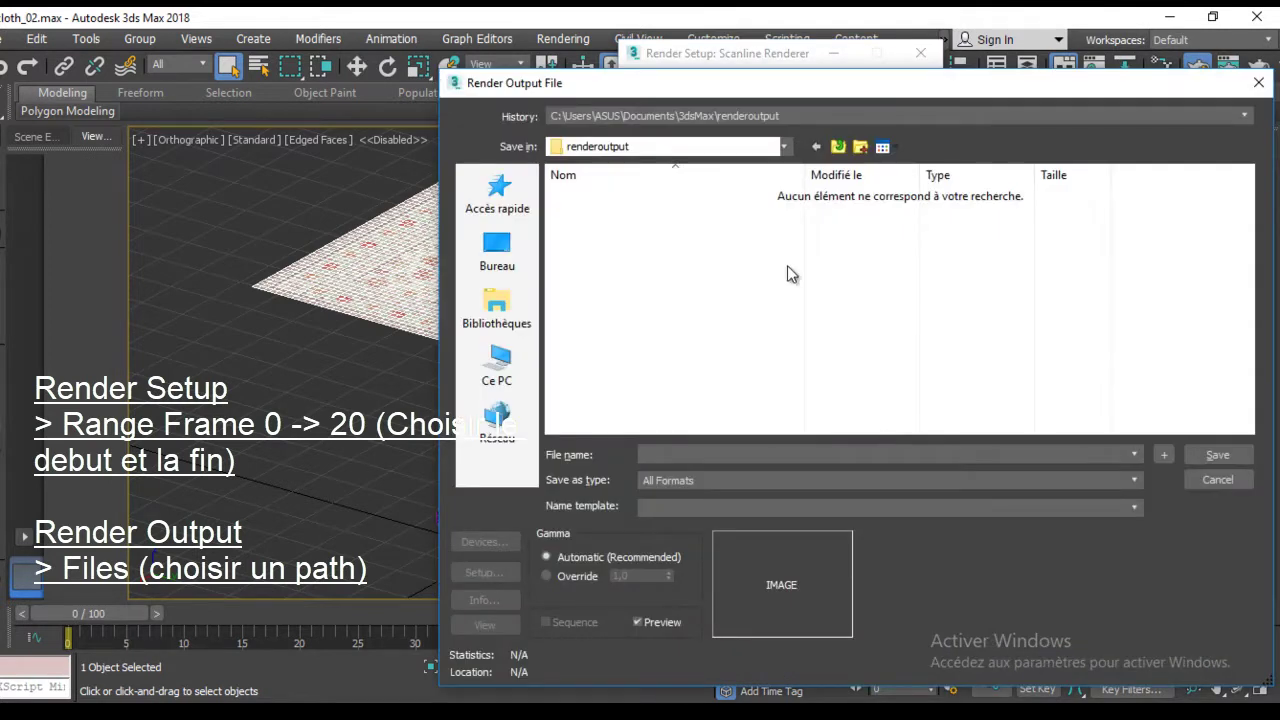
click(505, 251)
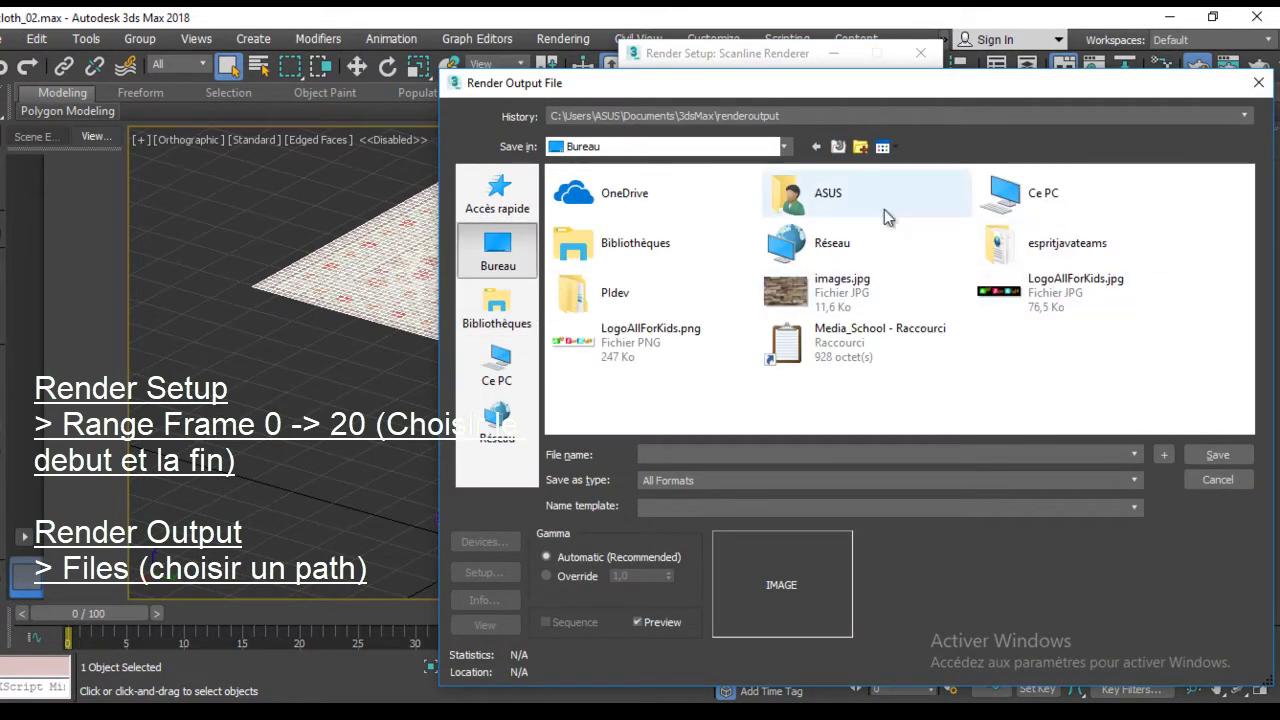
double_click(823, 362)
scroll(675, 285, down, 2)
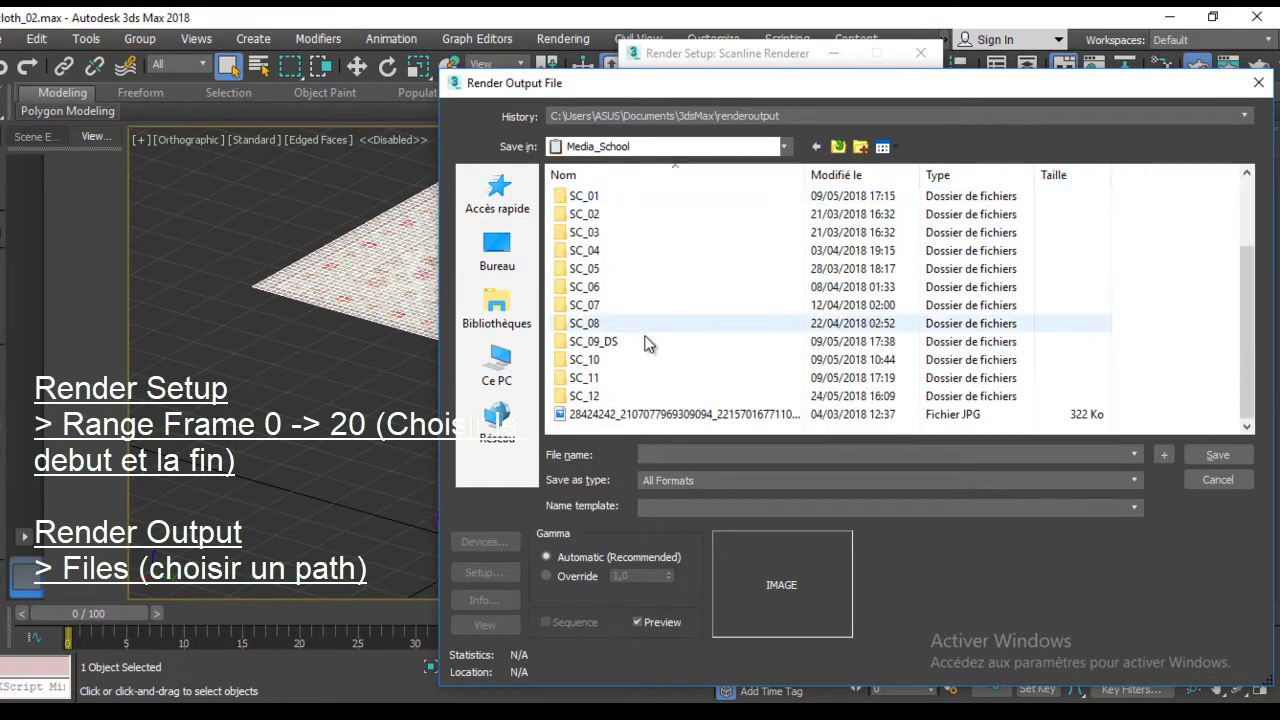
double_click(607, 398)
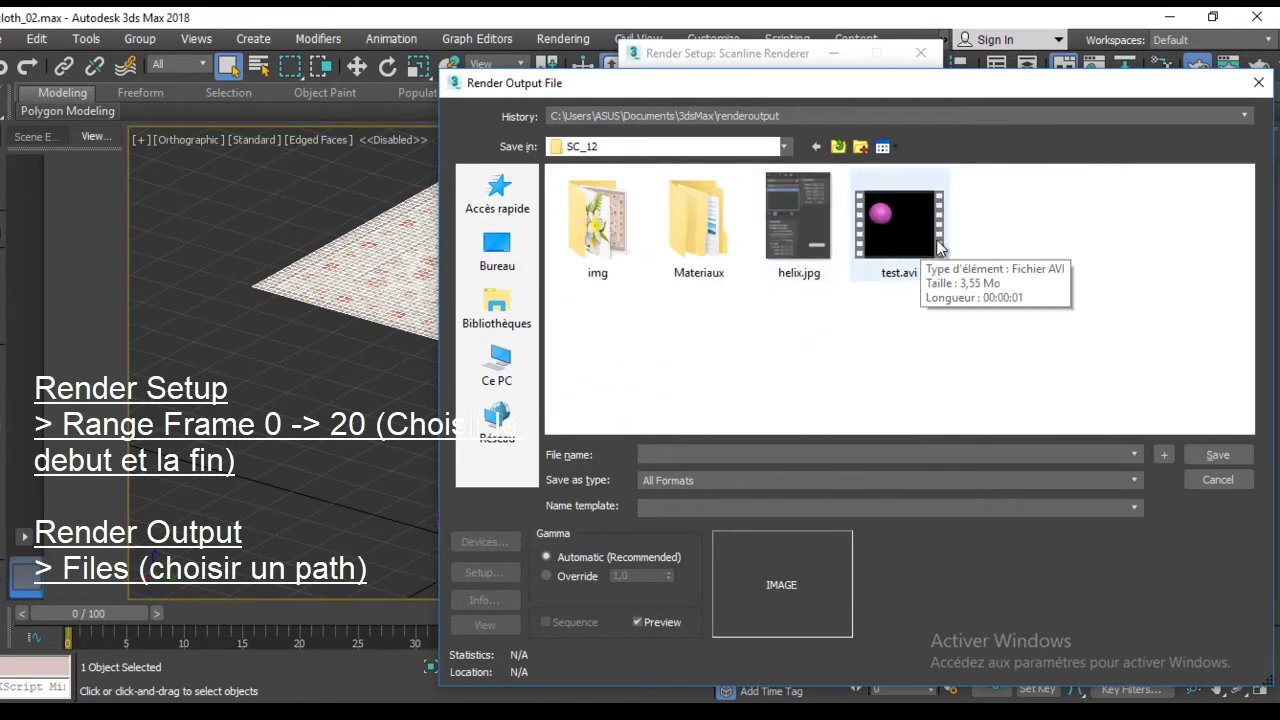
click(888, 228)
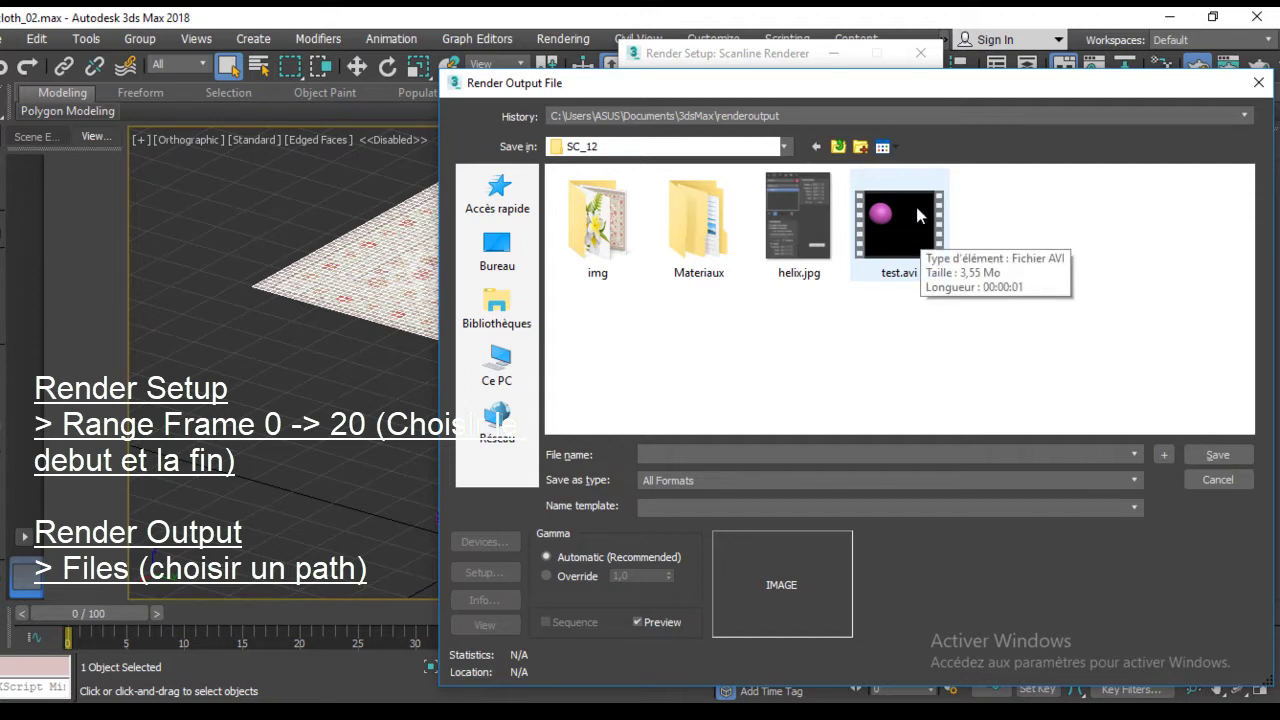
click(917, 214)
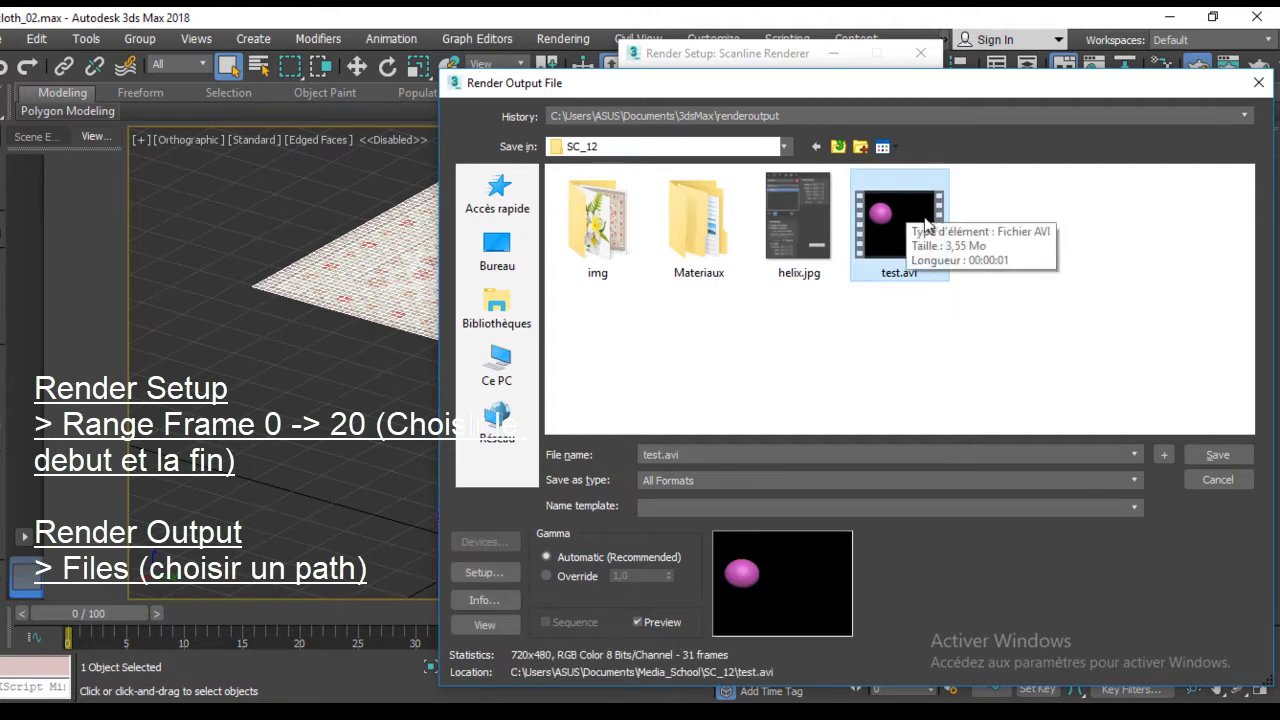
Step: Save it as AVI type, overwriting the existing file, with MJPEG compression at quality 100
click(809, 481)
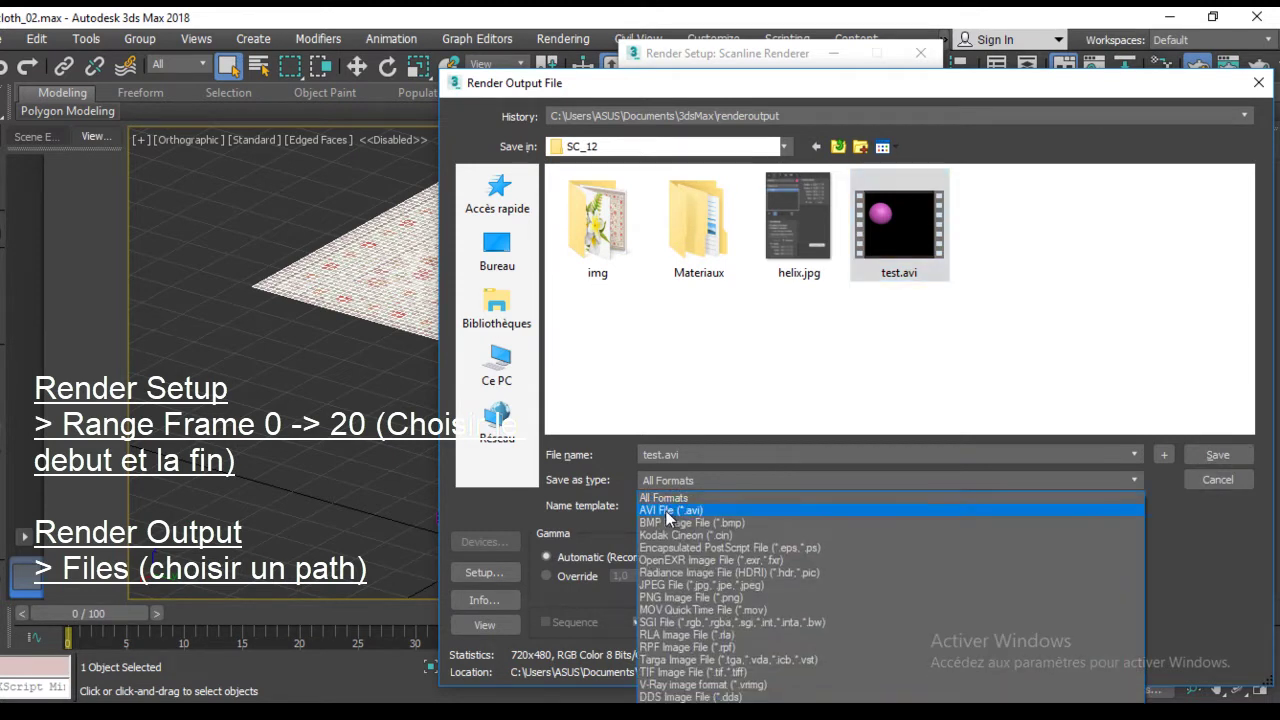
click(669, 512)
click(1217, 455)
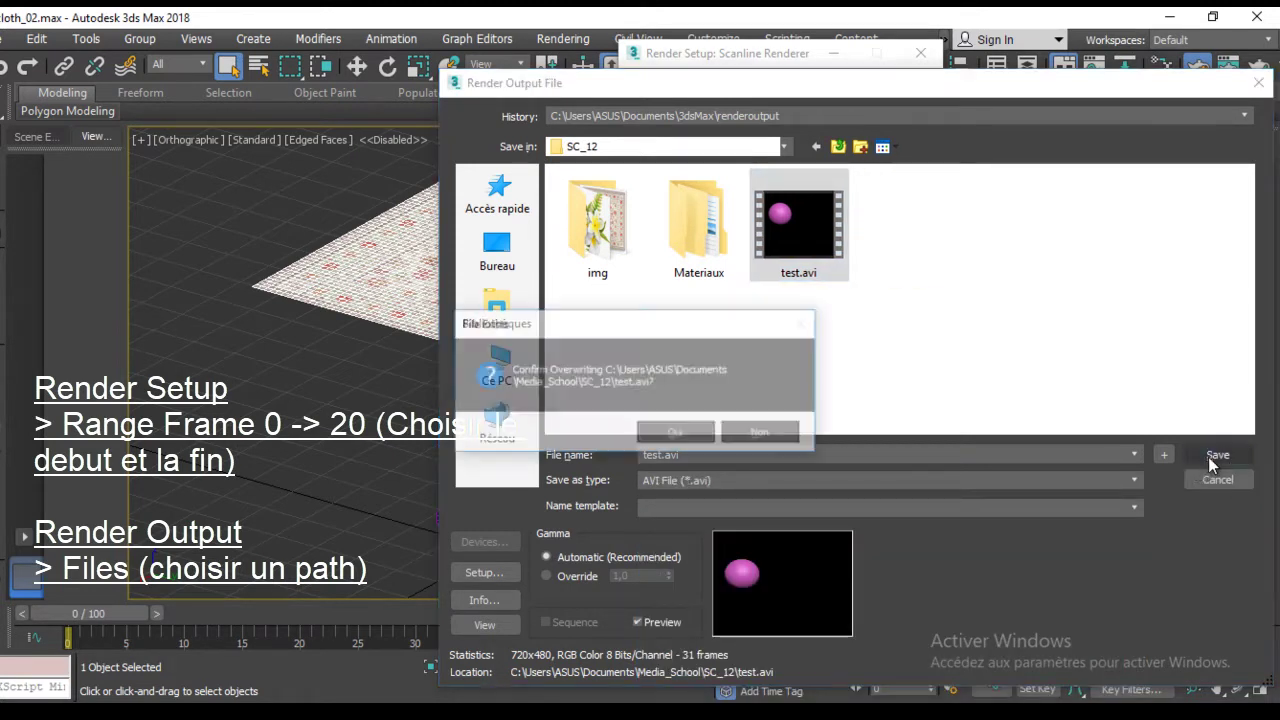
click(677, 436)
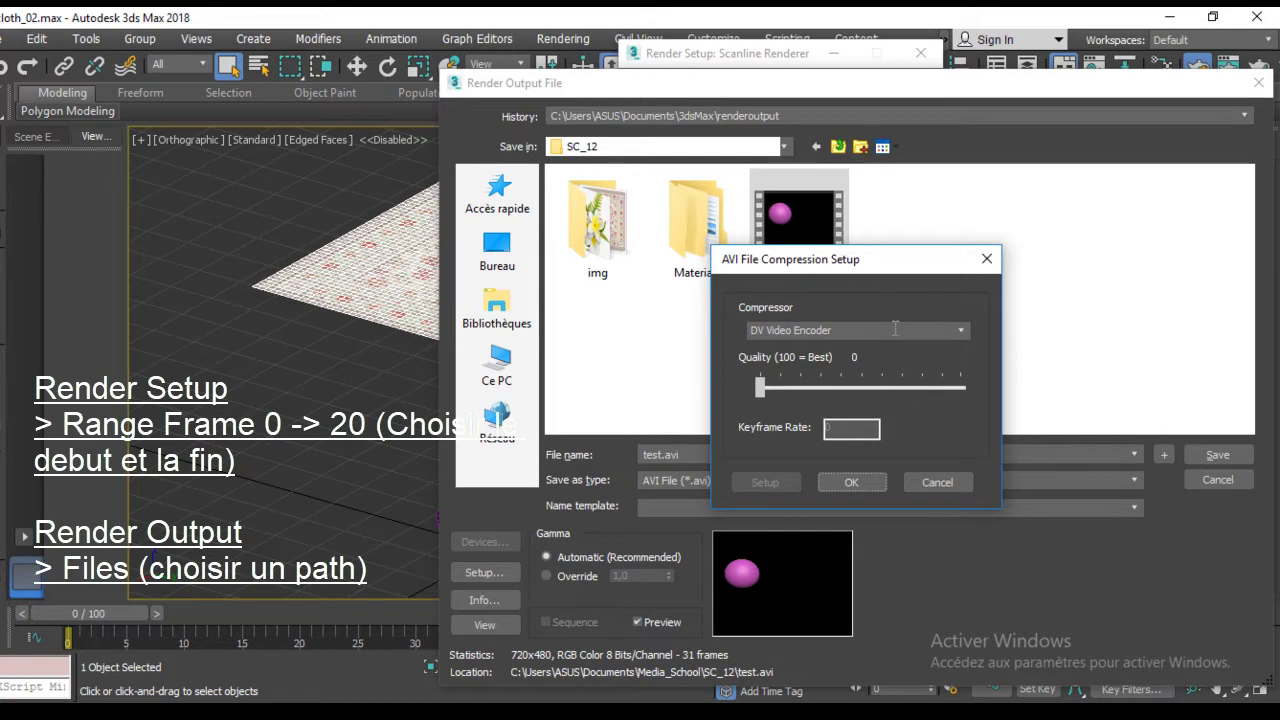
click(960, 331)
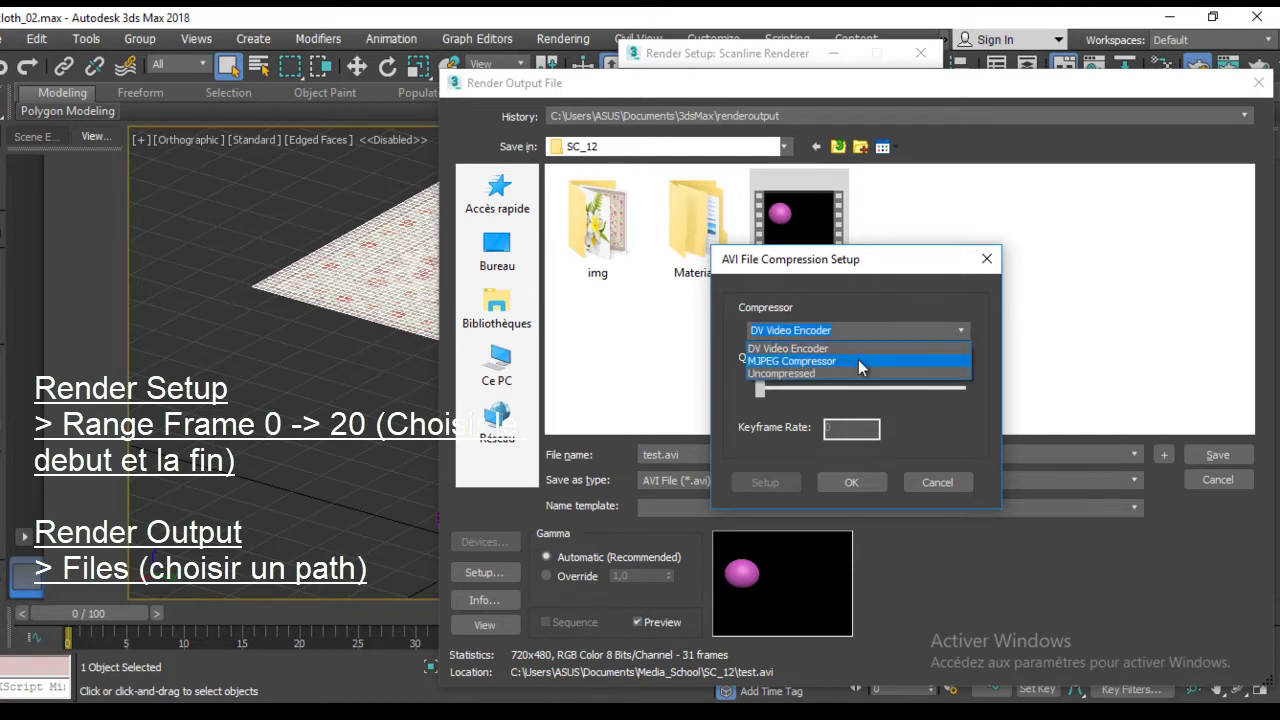
click(852, 362)
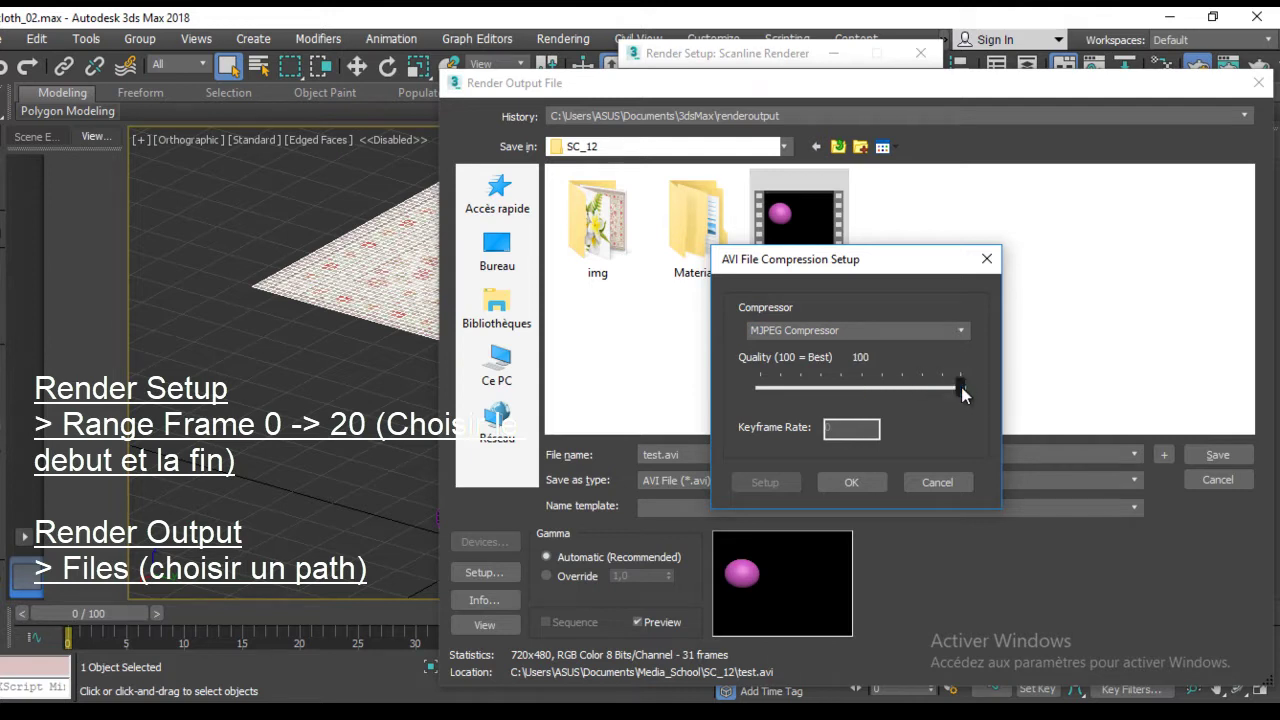
click(852, 483)
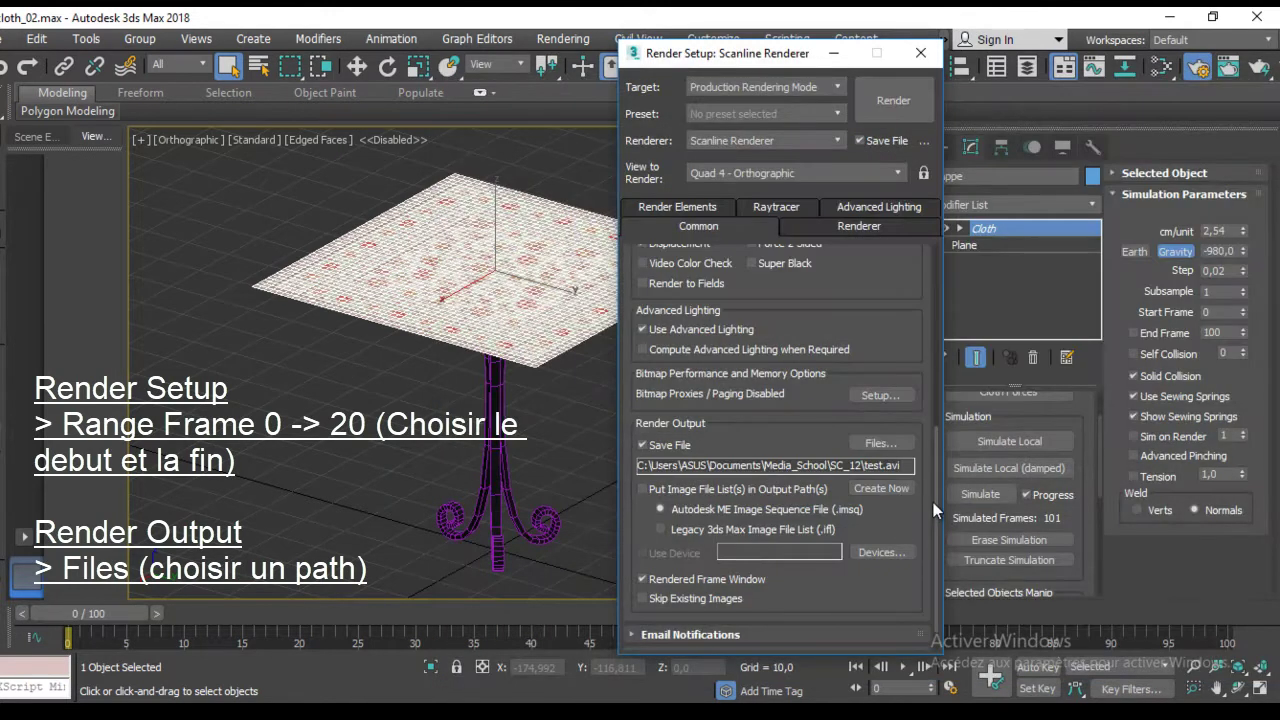
Step: Render frames 0–10 to test.avi, confirming the overwrite, and watch the tablecloth drape
click(895, 106)
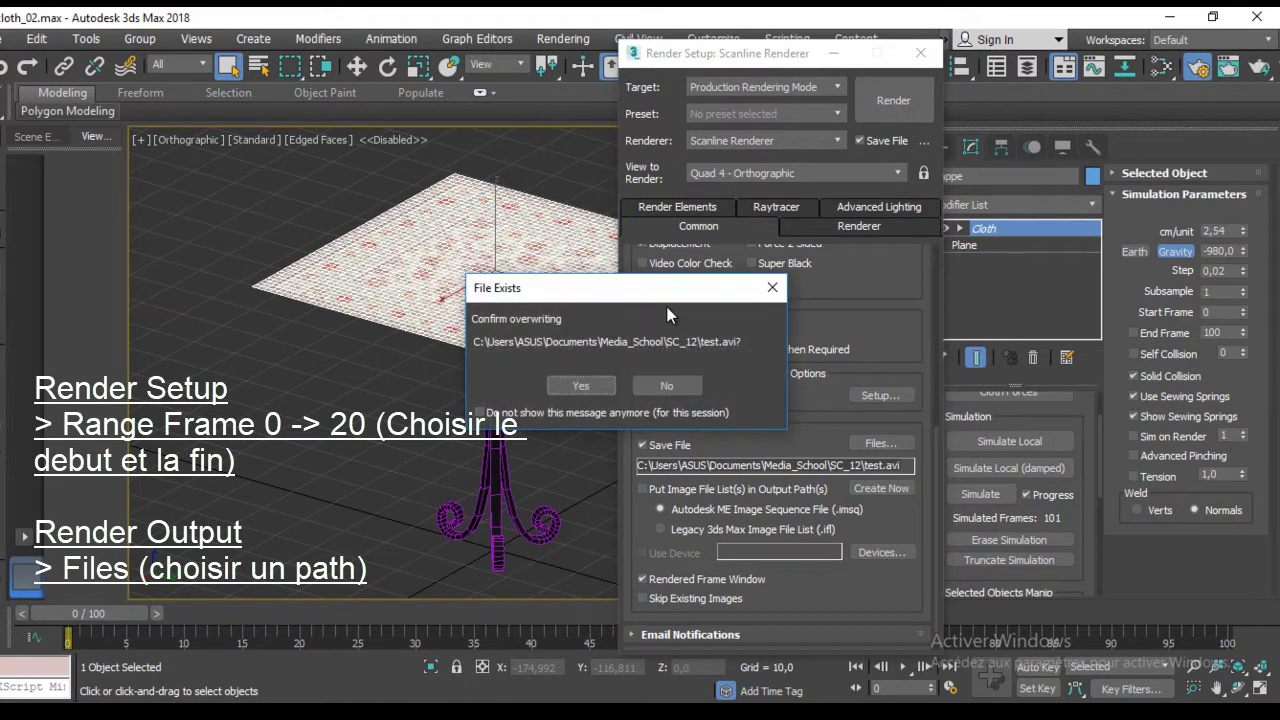
click(581, 388)
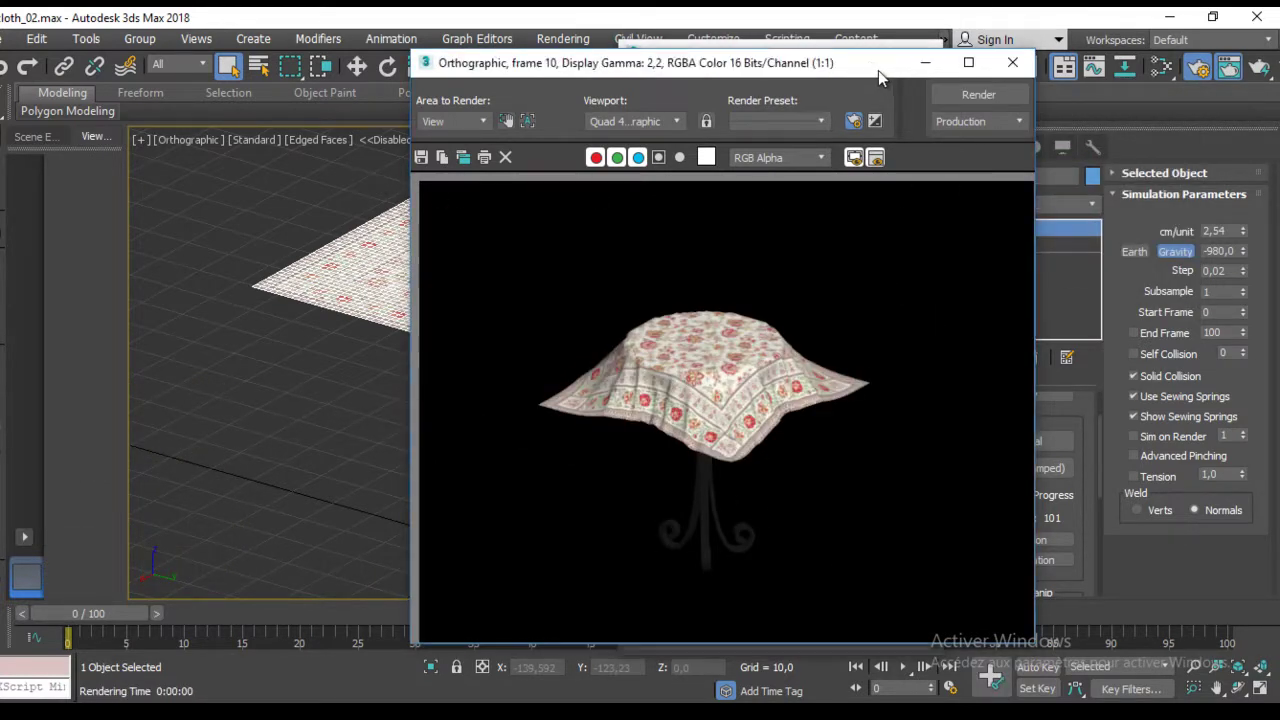
drag(880, 72, 829, 72)
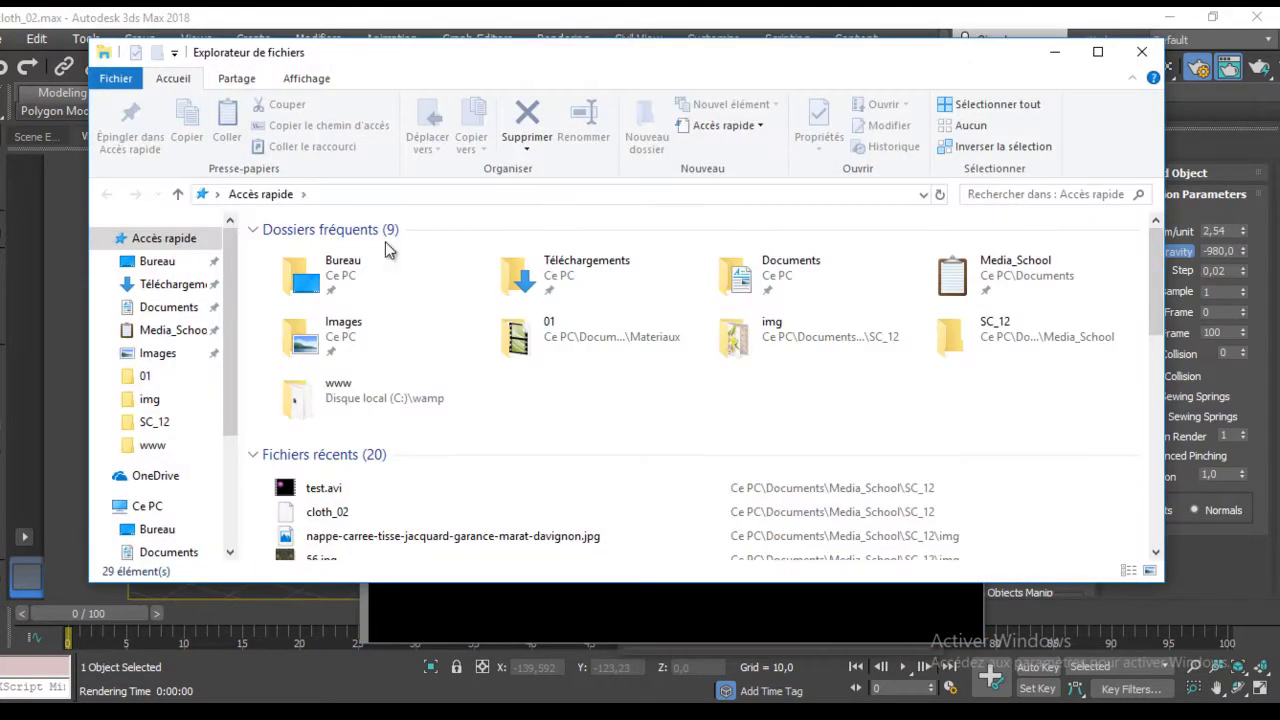
Step: Browse to Media_School\SC_12 in File Explorer and play test.avi
click(1020, 278)
double_click(1020, 276)
scroll(300, 420, down, 2)
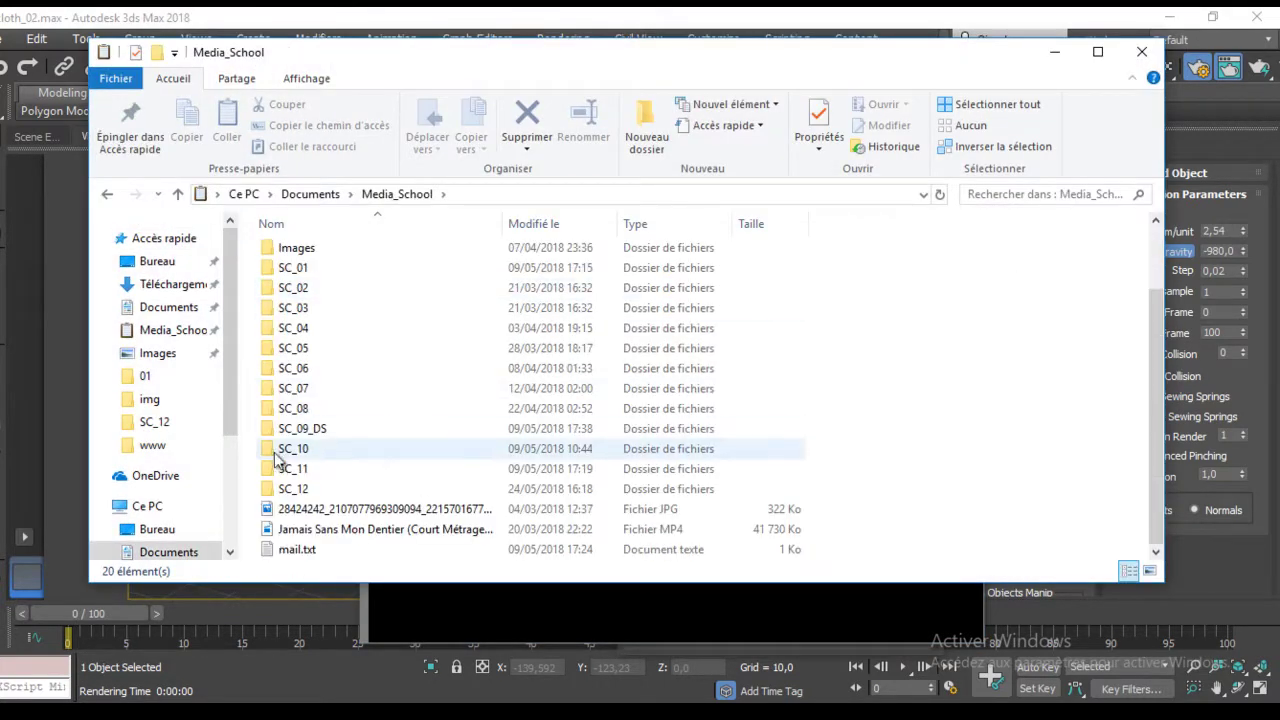
double_click(320, 490)
double_click(869, 265)
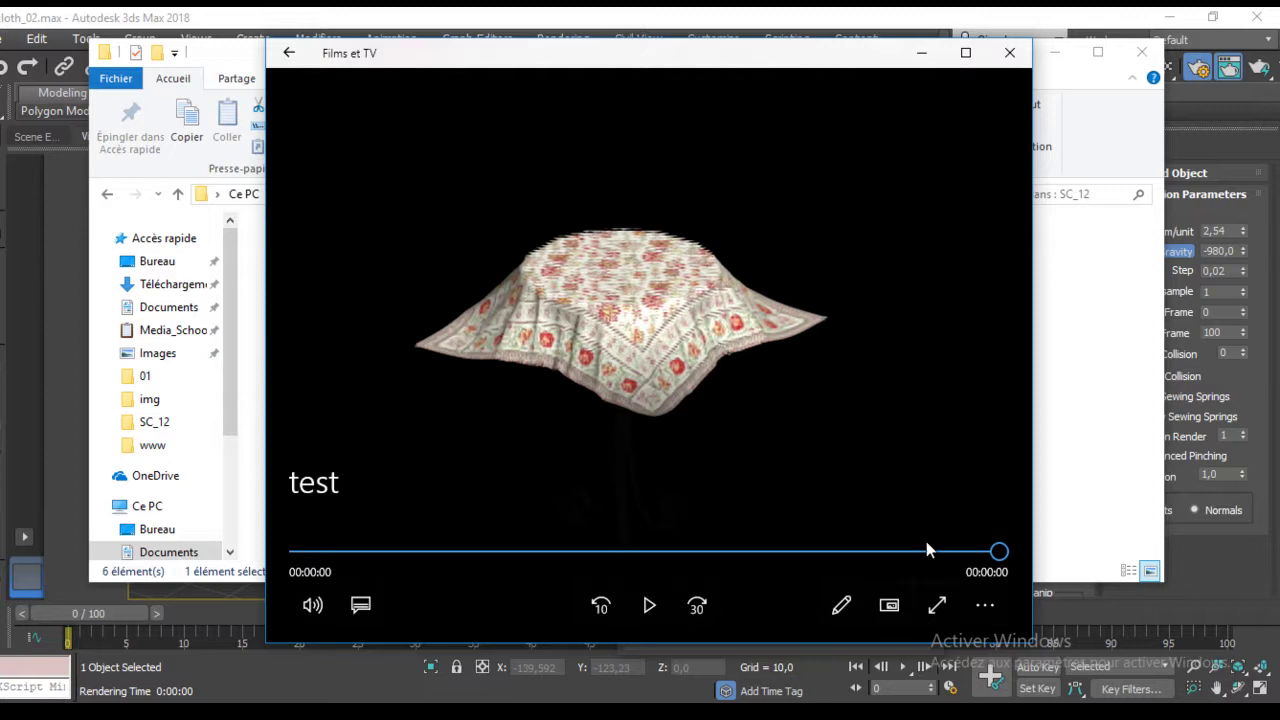
Step: Rewind test.avi to the flat-cloth start, then close Films et TV and File Explorer
mouse_move(999, 551)
mouse_down()
mouse_move(354, 551)
mouse_move(1105, 565)
mouse_move(215, 563)
mouse_up()
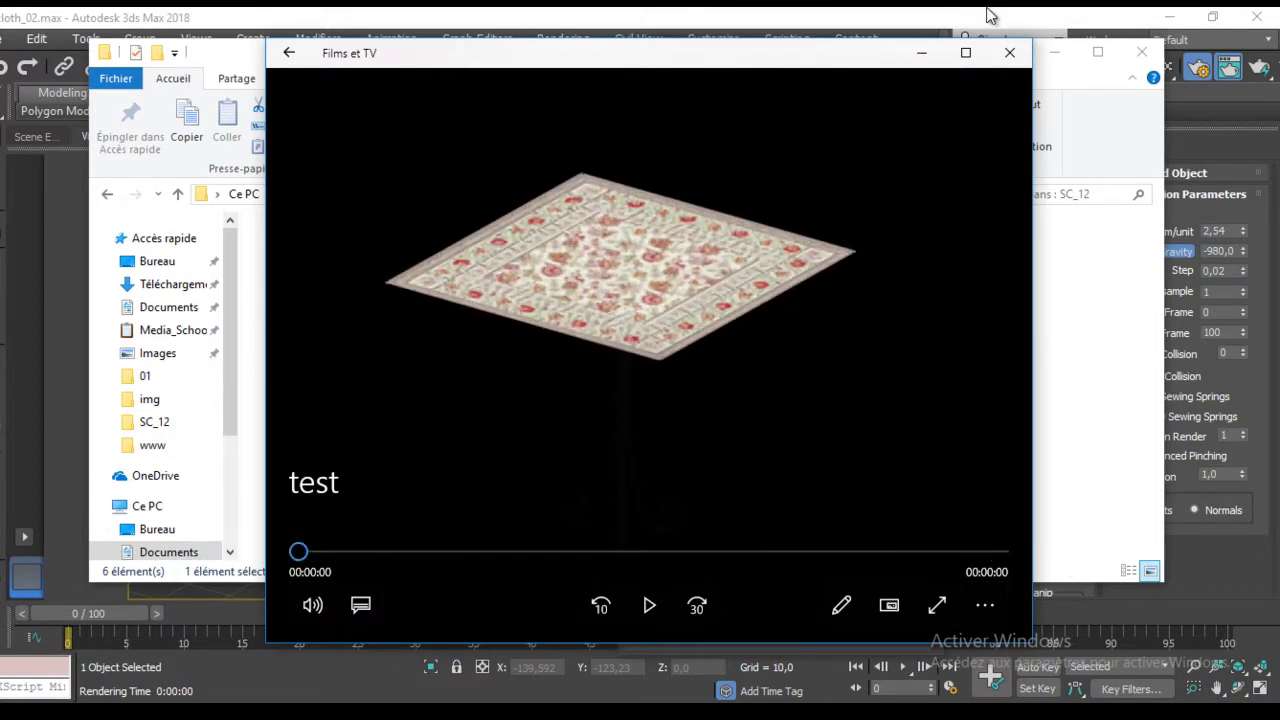
click(1010, 52)
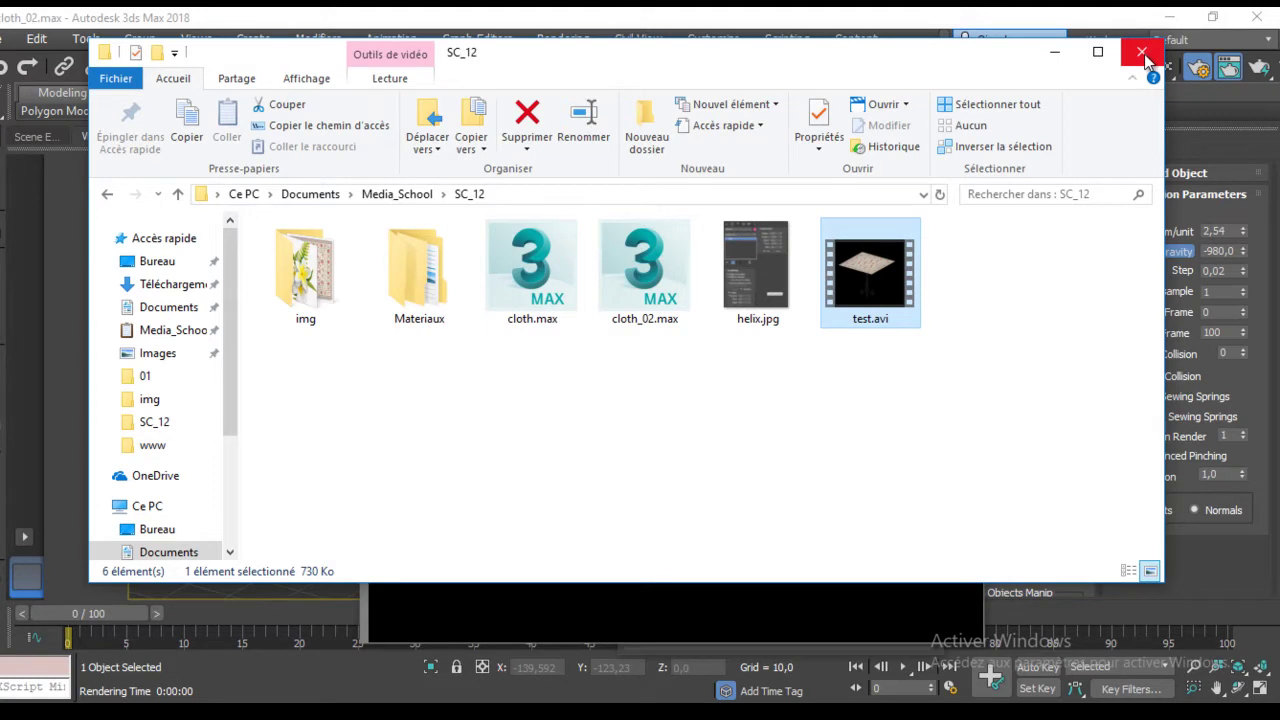
click(1142, 54)
Step: Close the render windows and place a Gravity force space warp below the table
click(970, 58)
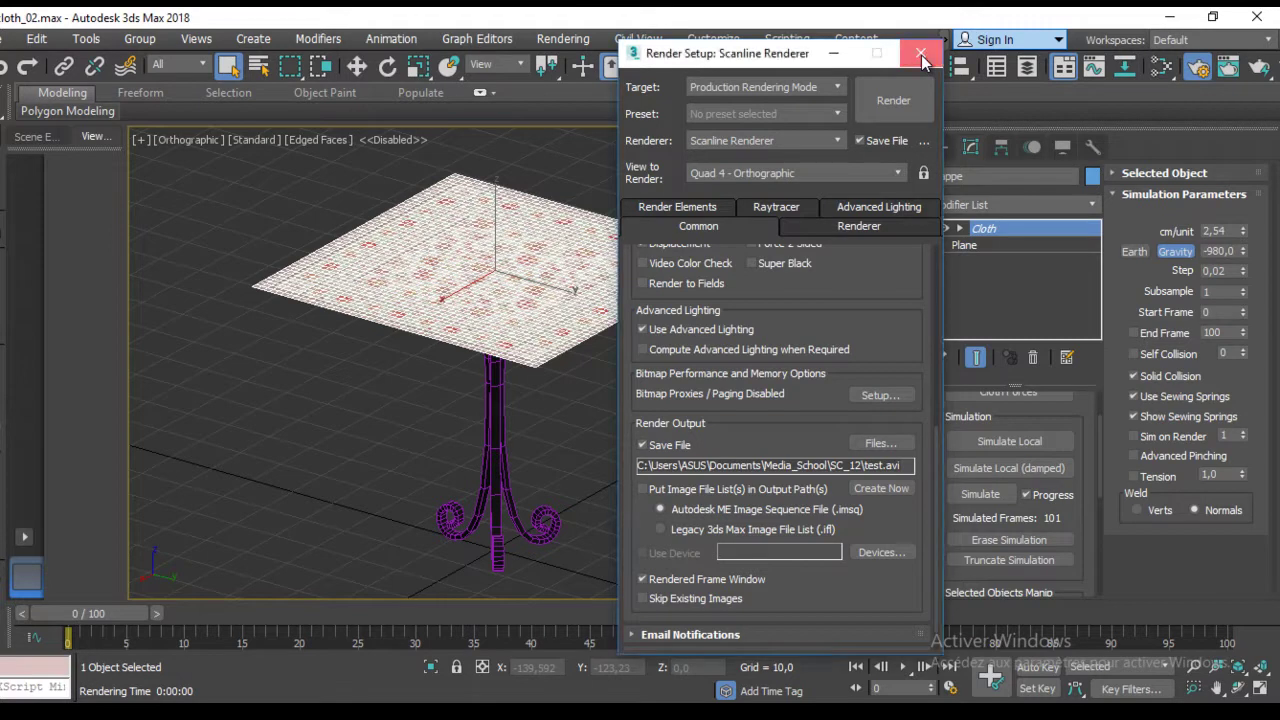
click(921, 55)
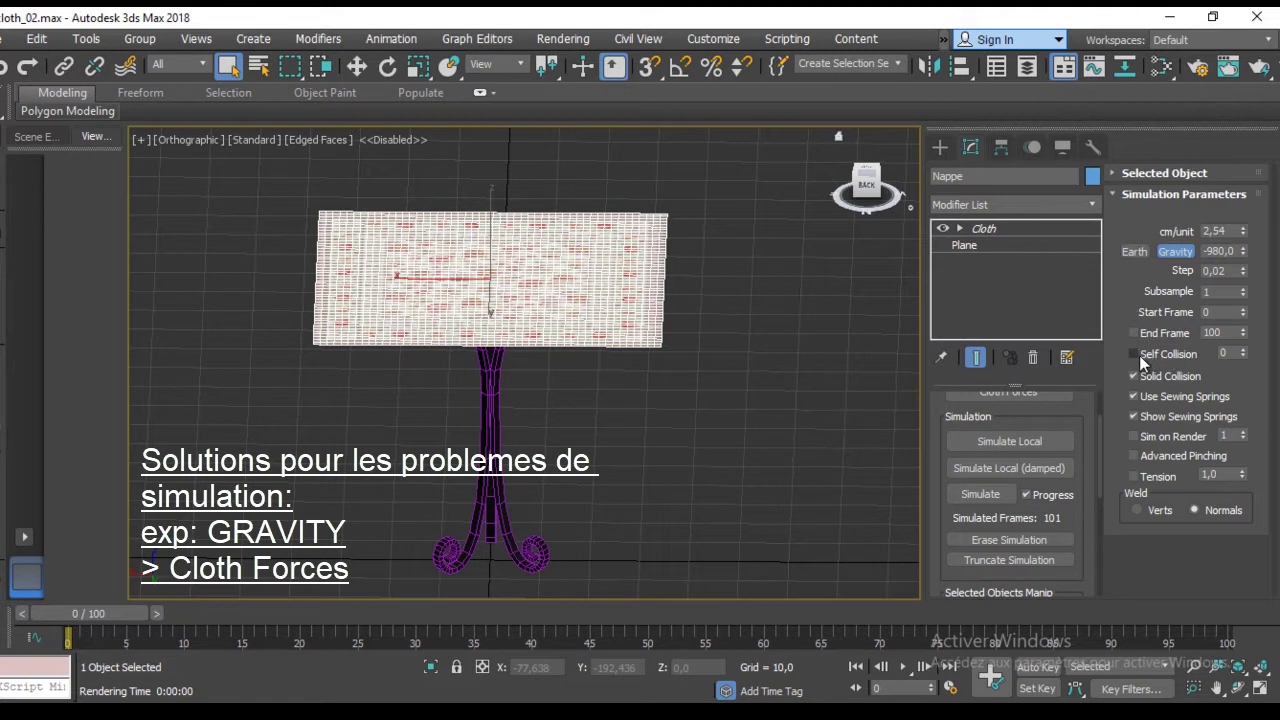
click(940, 148)
click(1057, 176)
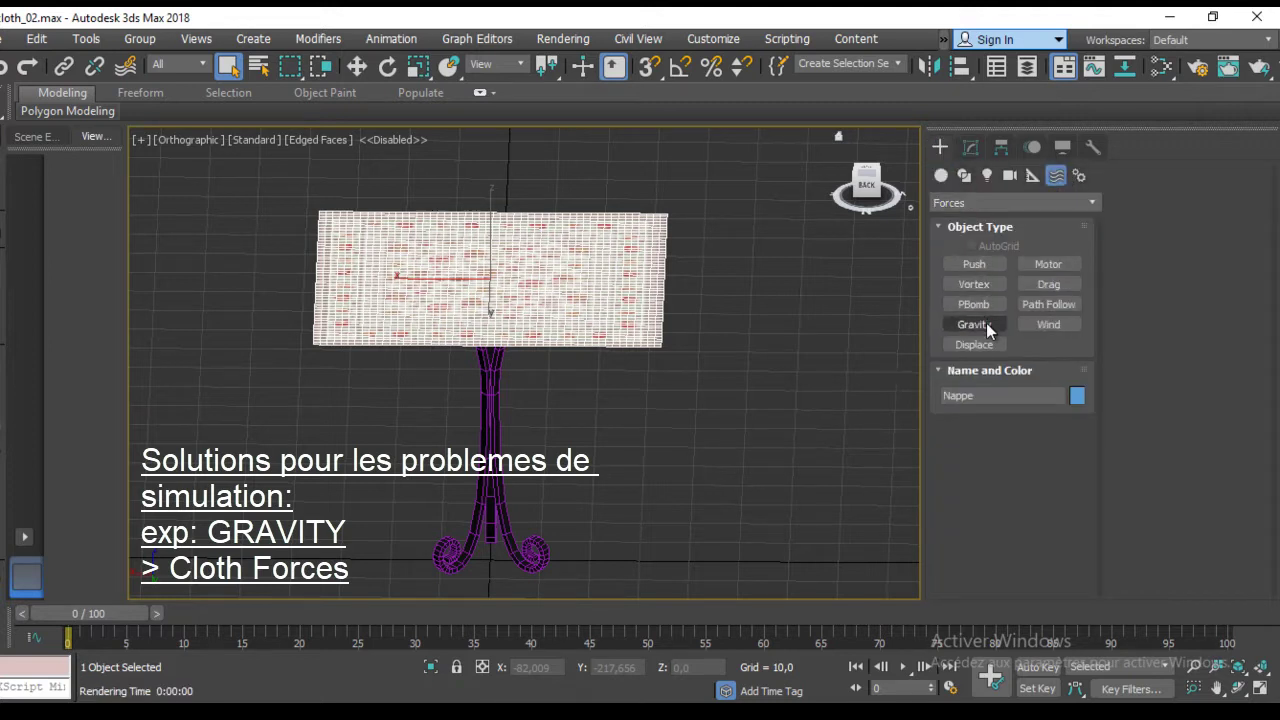
click(974, 324)
drag(706, 505, 748, 522)
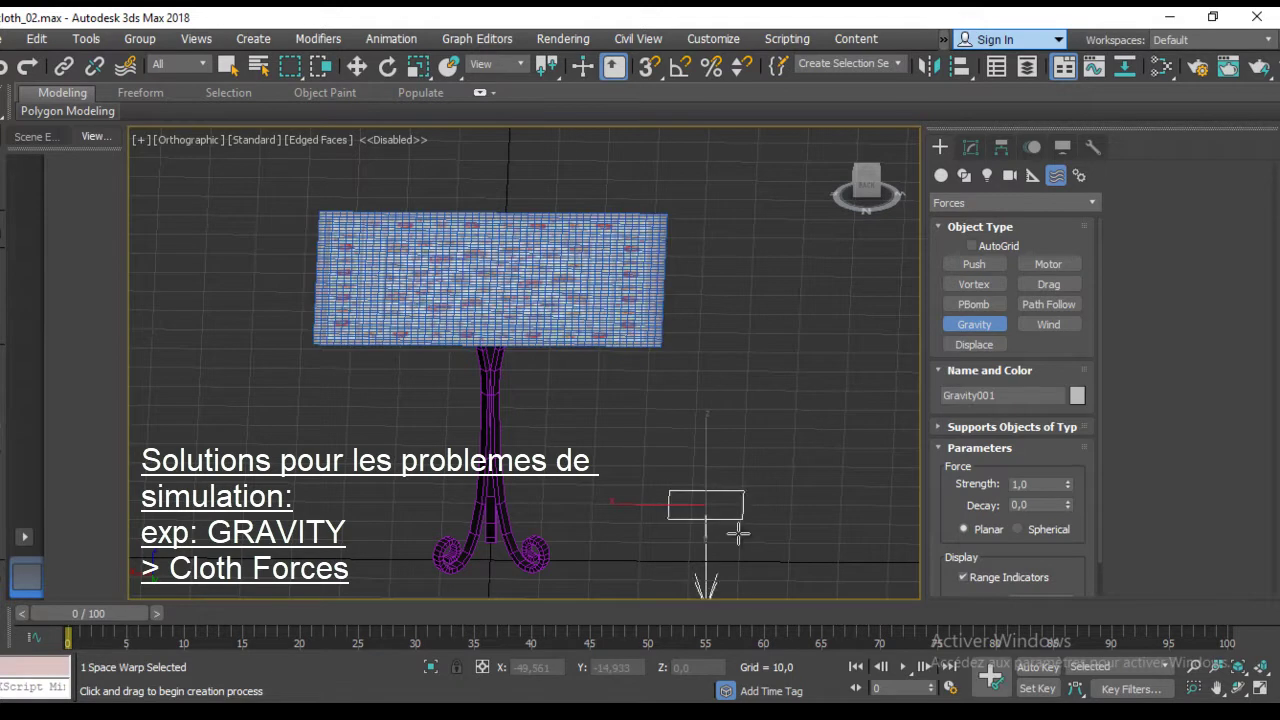
click(967, 149)
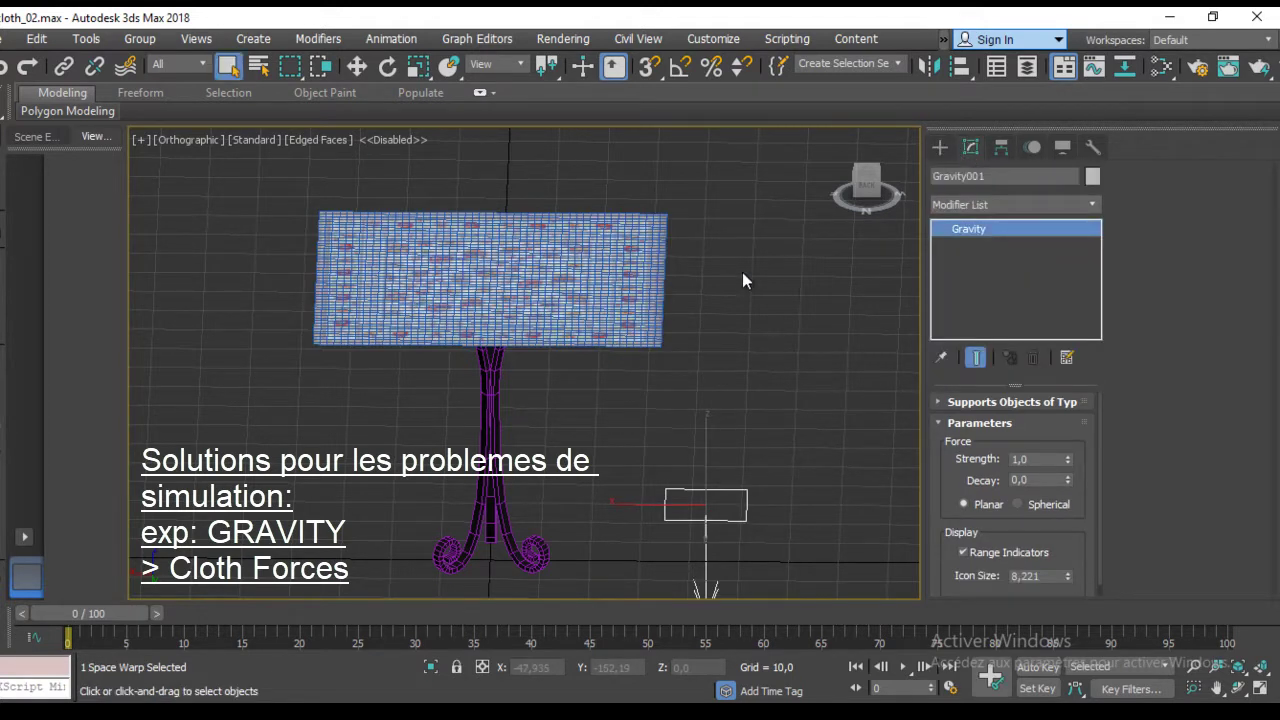
Step: Add Gravity001 to the Nappe tablecloth's Cloth Forces and view the cloth from above
click(636, 281)
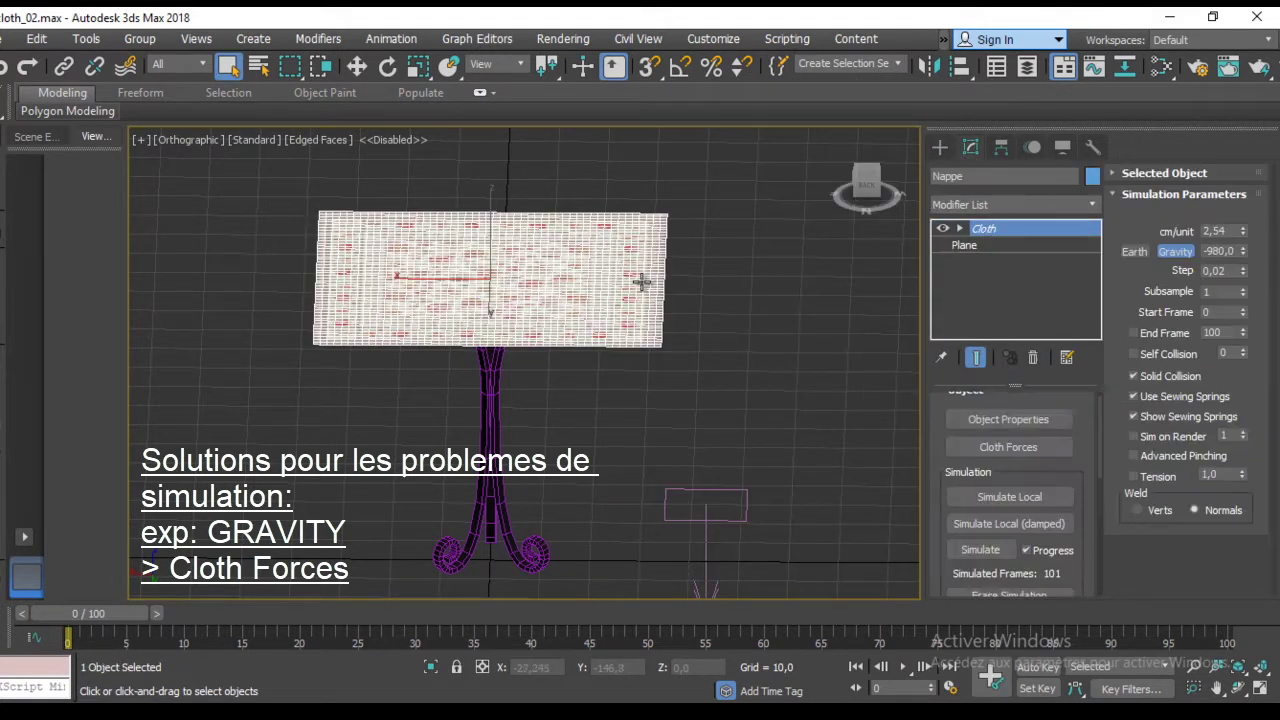
click(1005, 446)
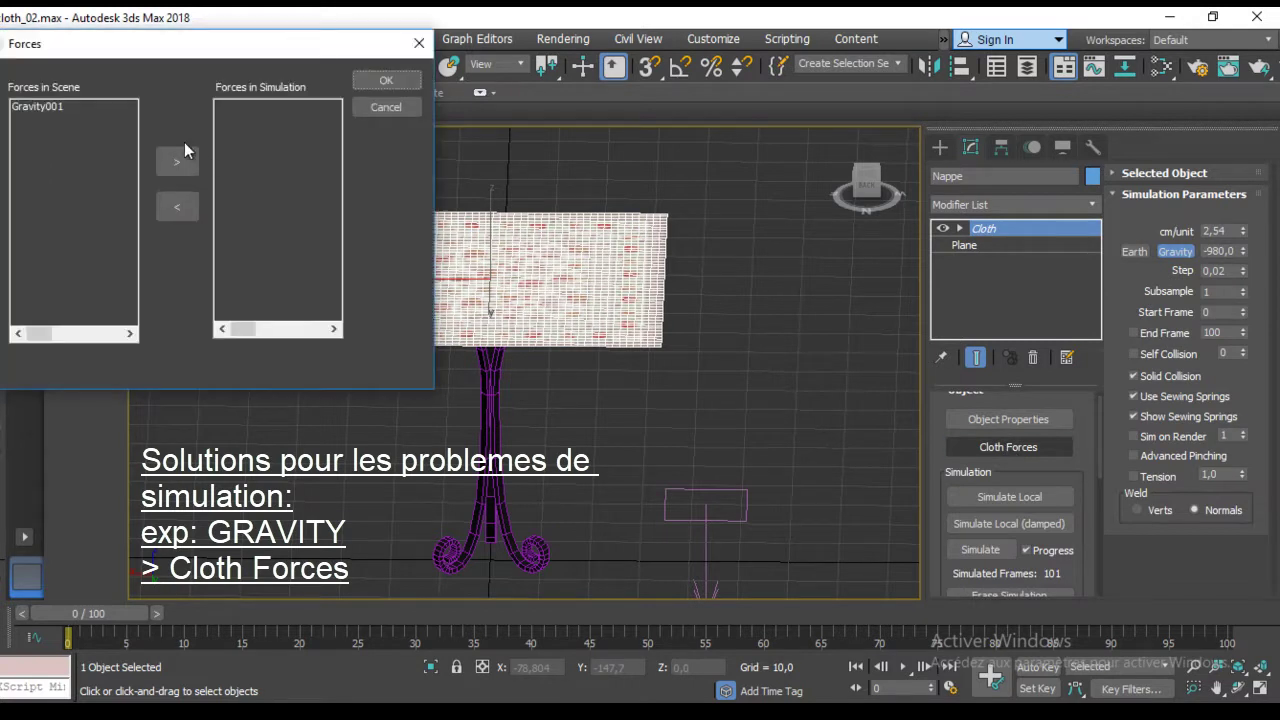
click(76, 108)
click(177, 162)
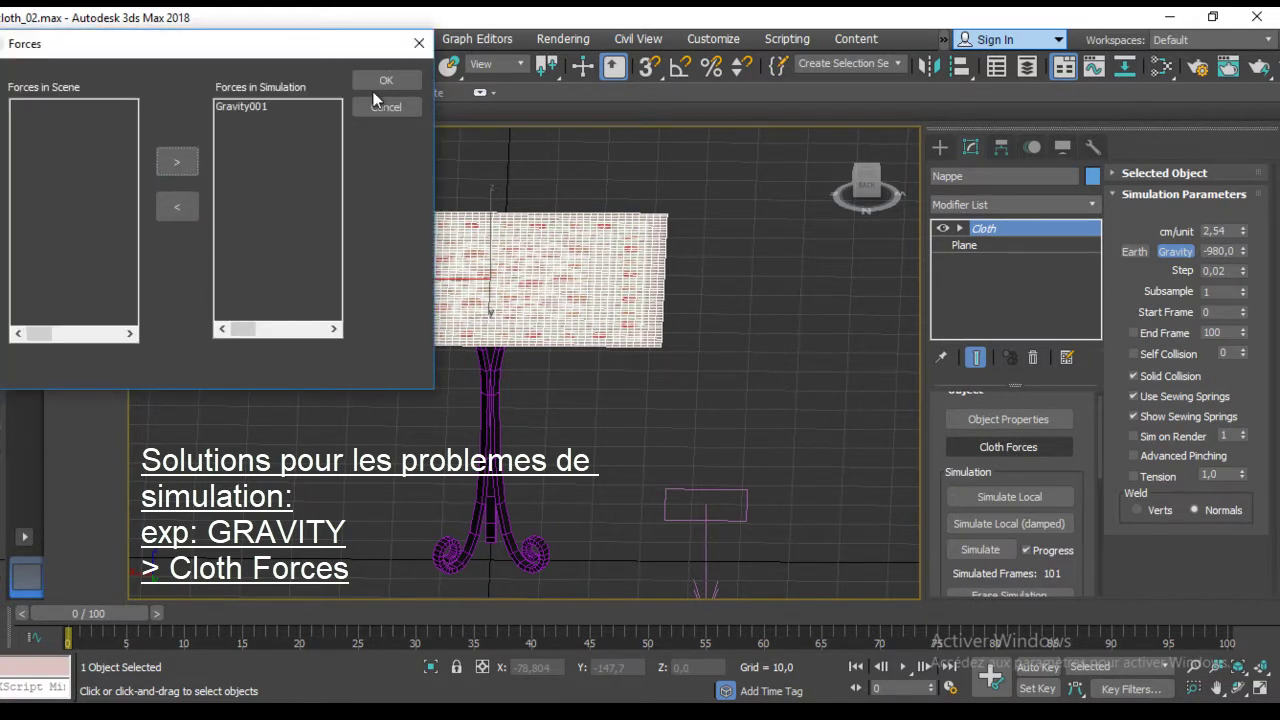
click(385, 83)
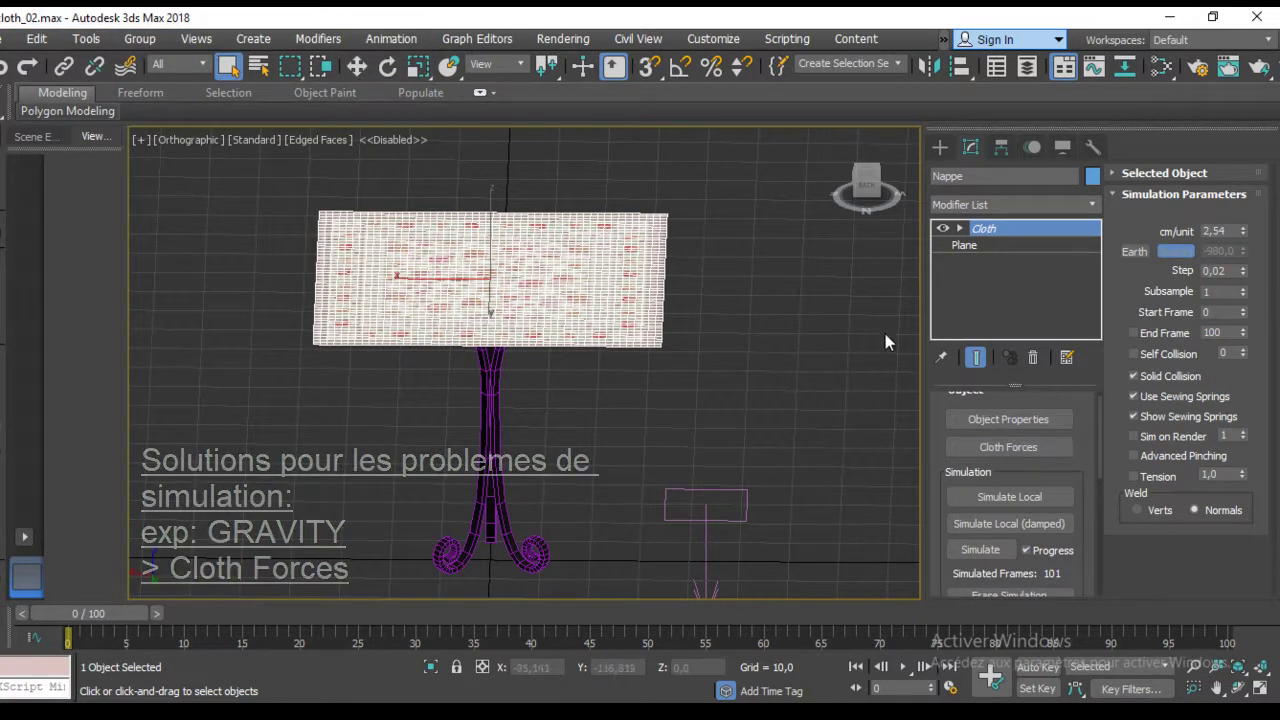
click(679, 516)
mouse_move(691, 510)
alt+middle_down()
mouse_move(771, 371)
mouse_move(614, 356)
mouse_move(629, 429)
mouse_move(589, 309)
alt+middle_up()
scroll(590, 310, up, 3)
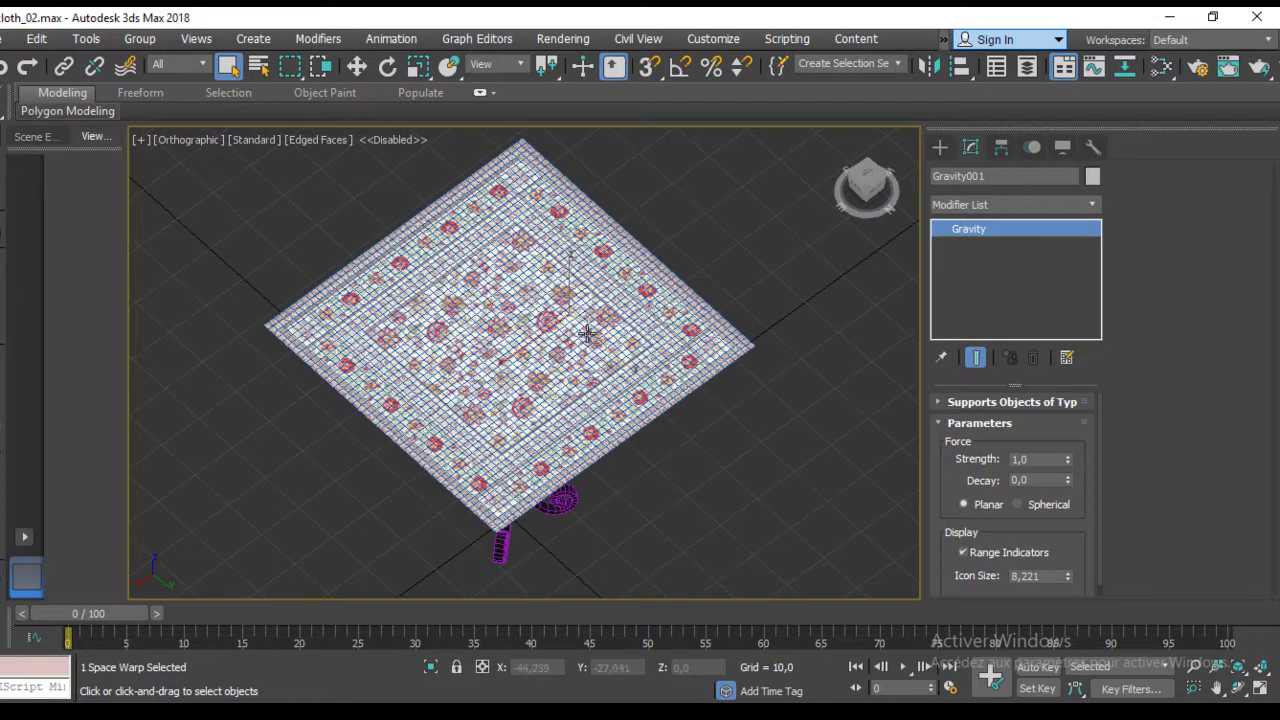